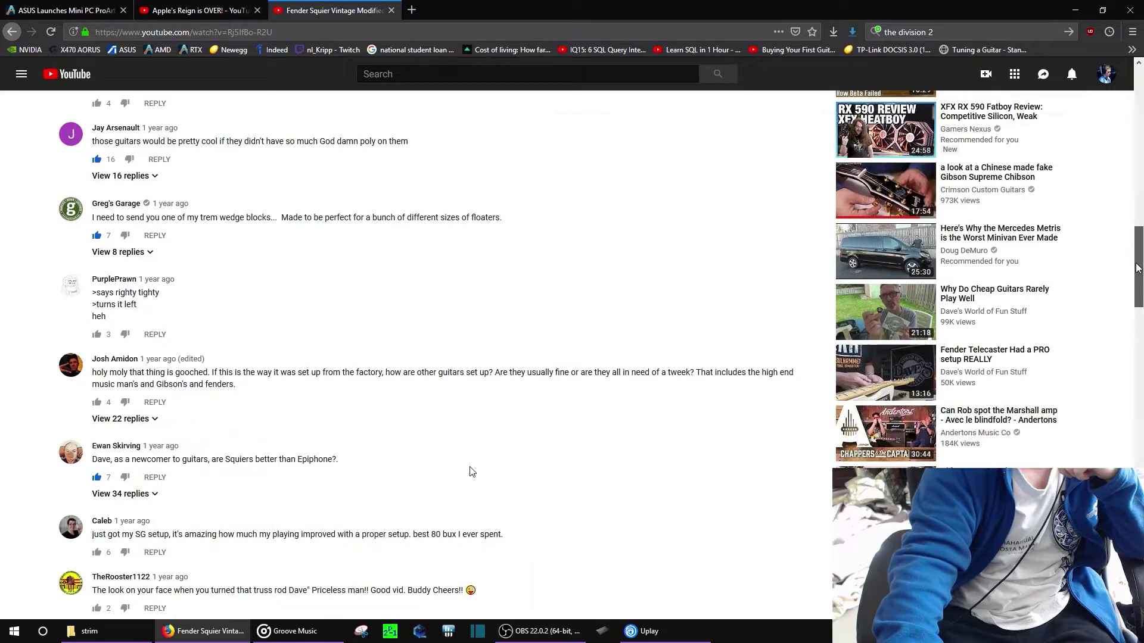
# Play the screen recording again from the start and examine how smoothly the comments page scrolls
pyautogui.scroll(3, 513, 429)
pyautogui.scroll(-8, 519, 405)
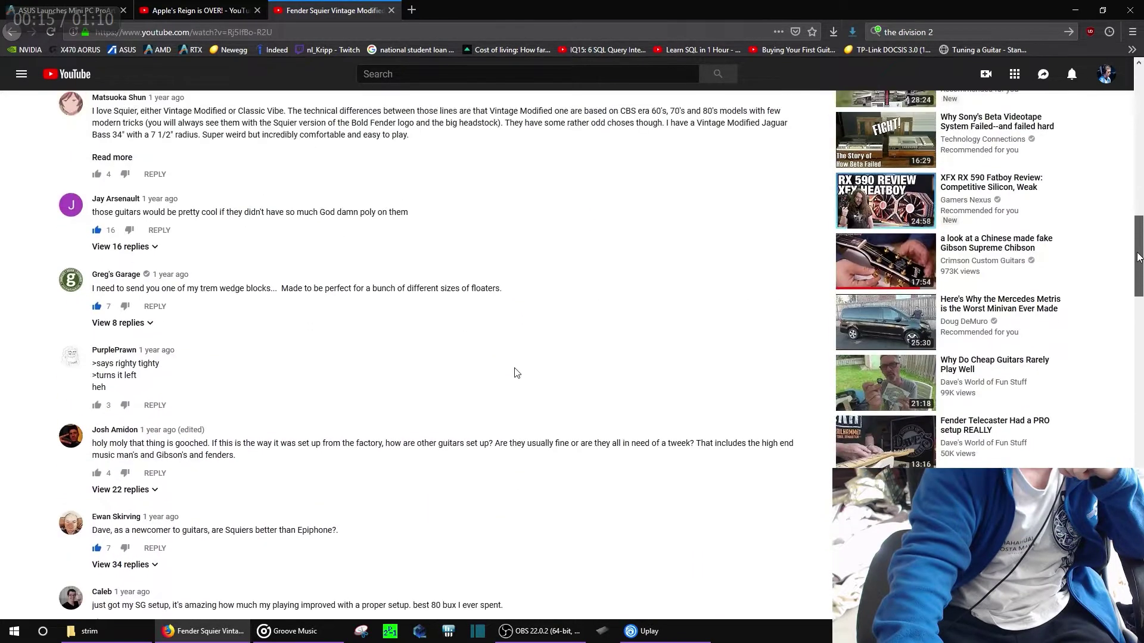
pyautogui.scroll(15, 517, 373)
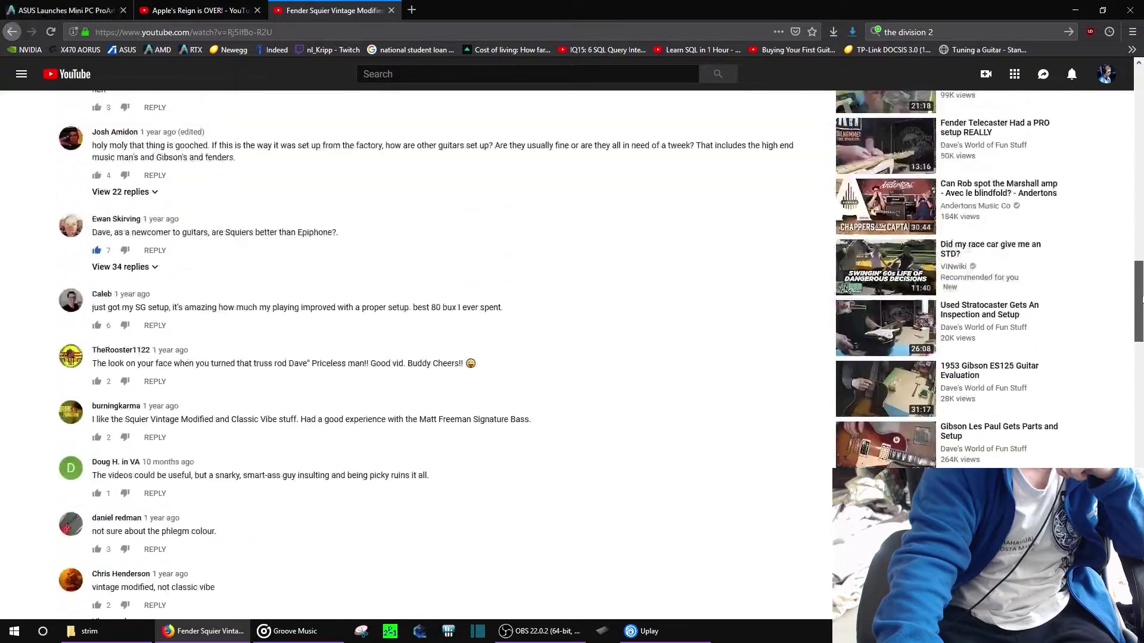
pyautogui.scroll(-6, 517, 373)
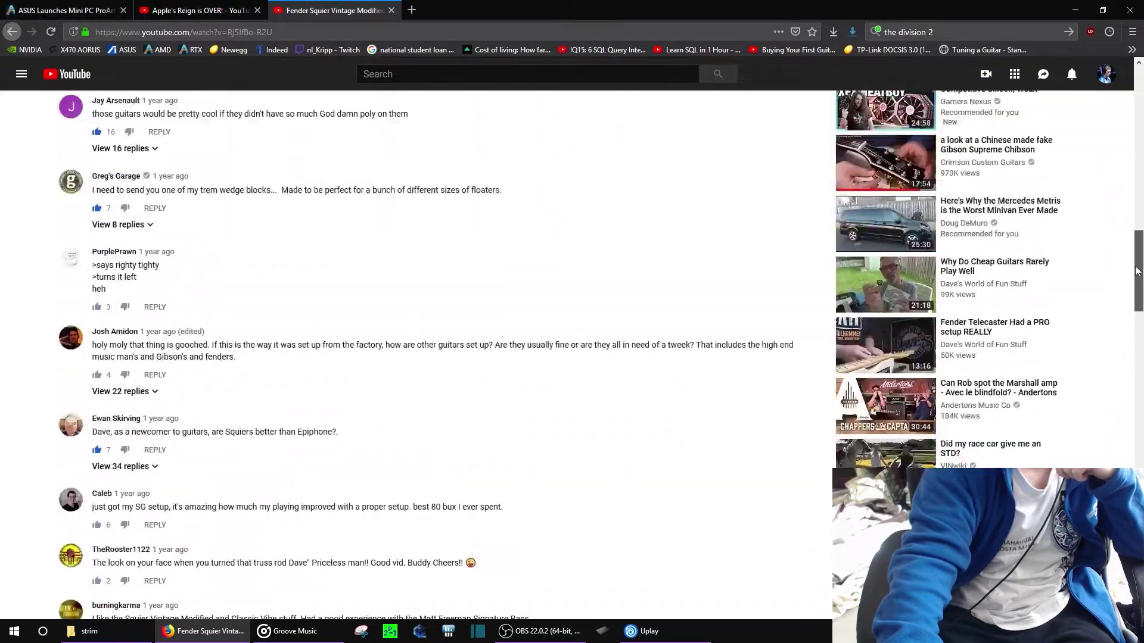
pyautogui.moveTo(620, 604)
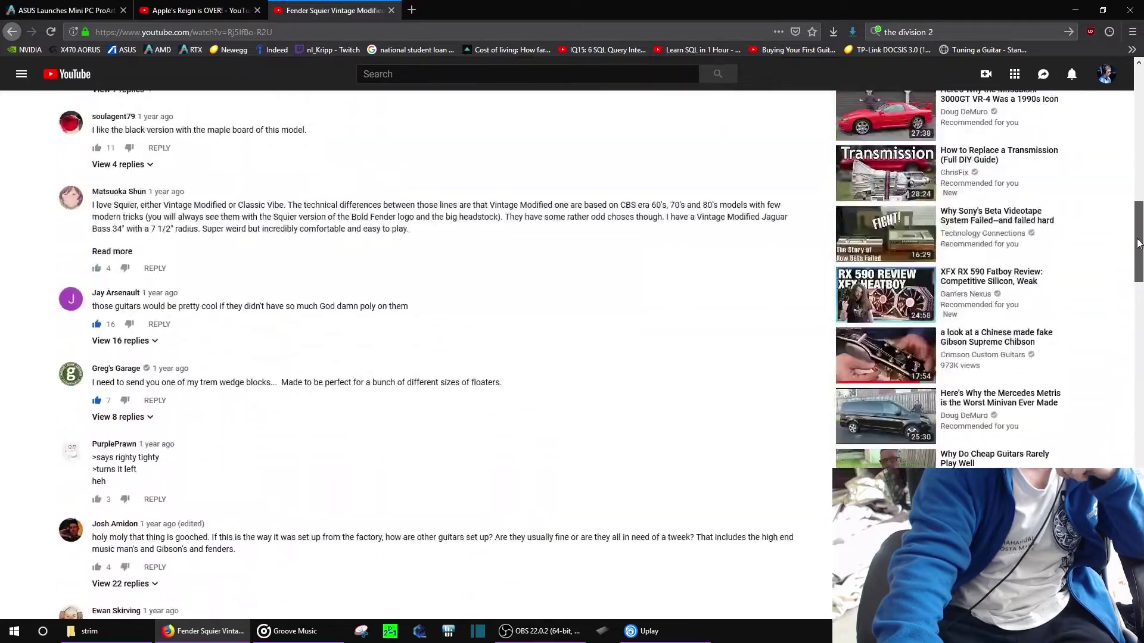
pyautogui.moveTo(1137, 382); pyautogui.dragTo(1141, 237)
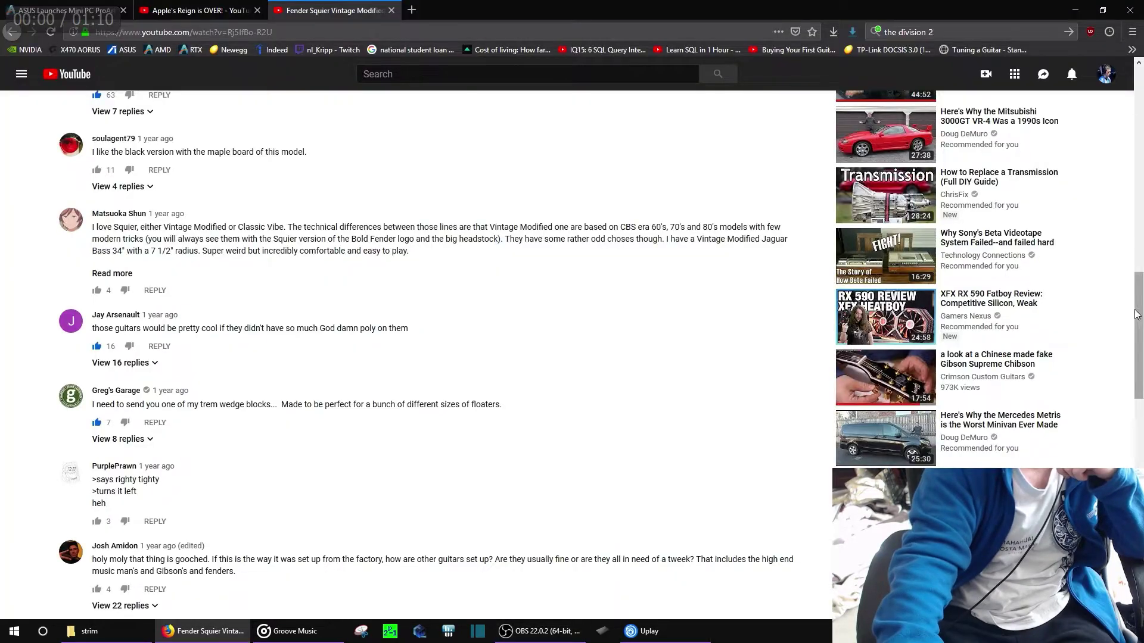
pyautogui.moveTo(1135, 329); pyautogui.dragTo(1138, 291)
# Open Task Manager over the paused recording and sort its processes by GPU usage
pyautogui.hotkey('ctrl', 'shift', 'Escape')
pyautogui.click(620, 244)
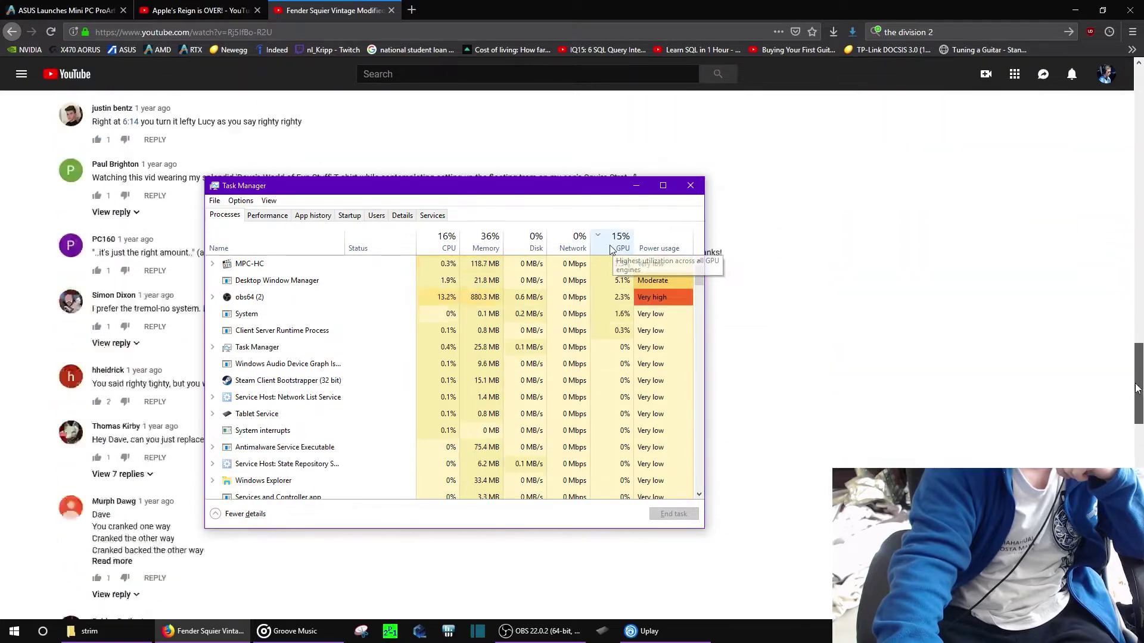
pyautogui.moveTo(1132, 466); pyautogui.dragTo(1138, 260)
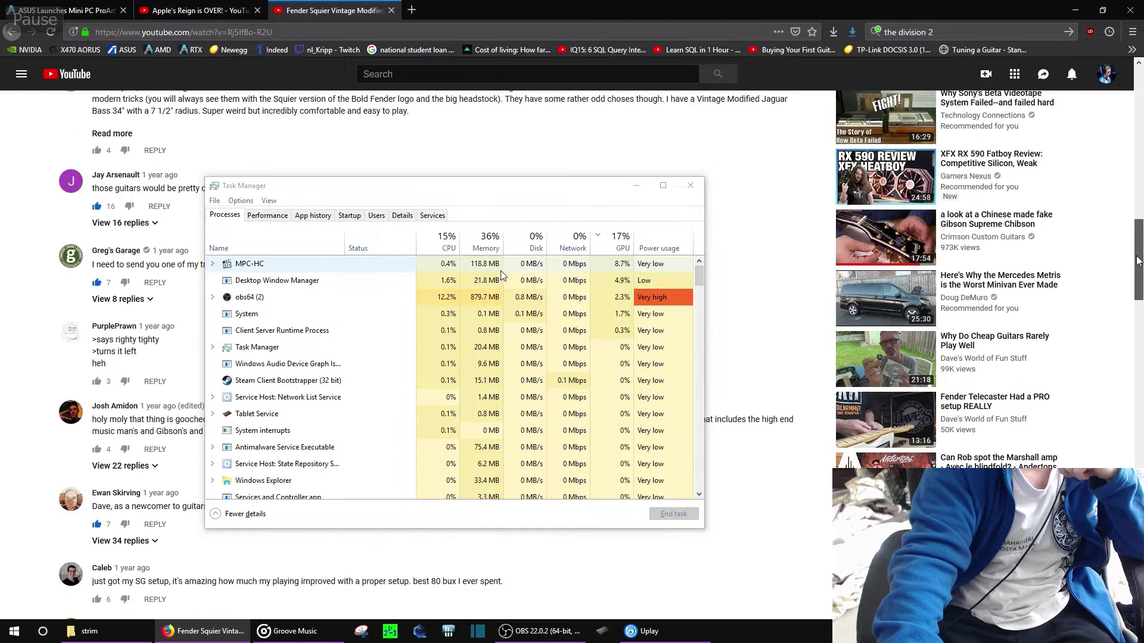
pyautogui.rightClick(535, 238)
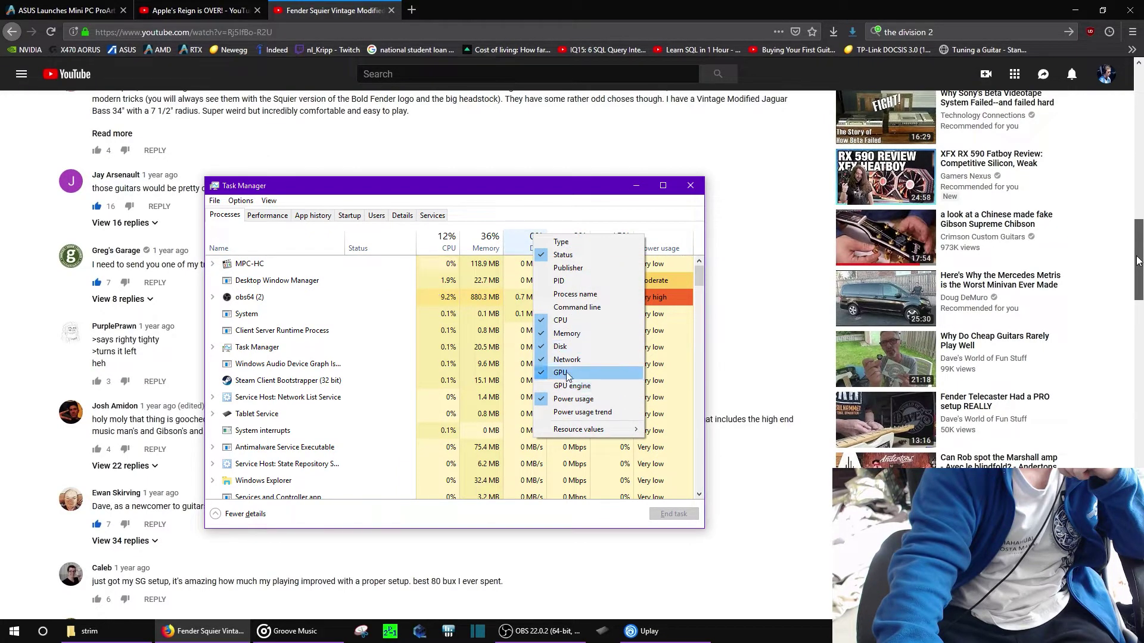
pyautogui.click(582, 208)
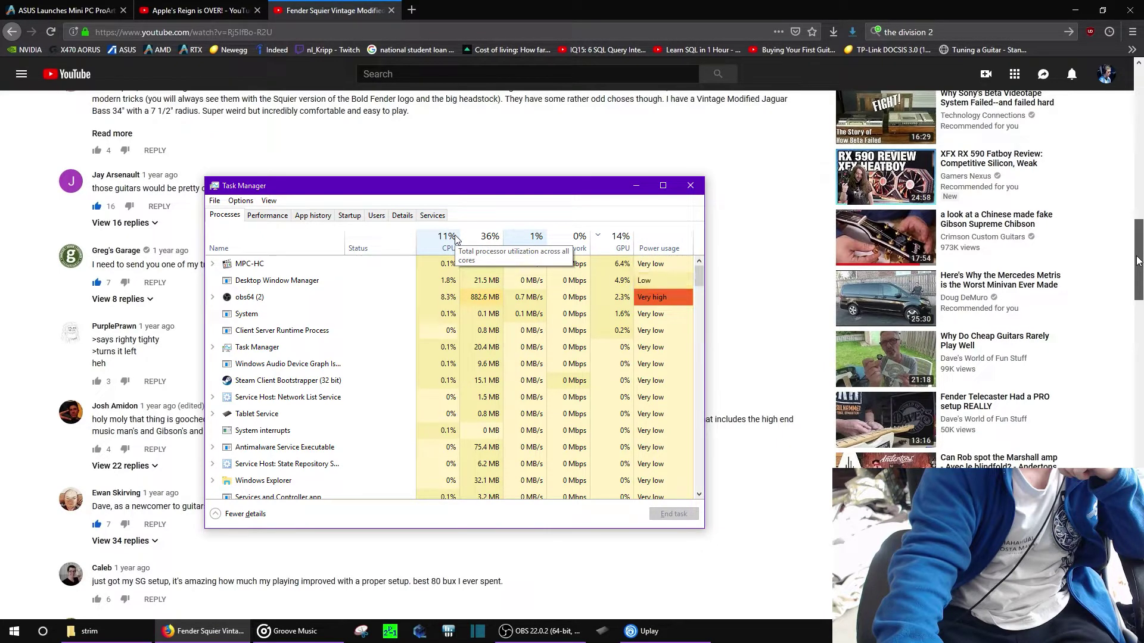
# Replay the recording from 00:07 and move the Task Manager window clear of the scrolling comments
pyautogui.click(143, 269)
pyautogui.scroll(3, 143, 269)
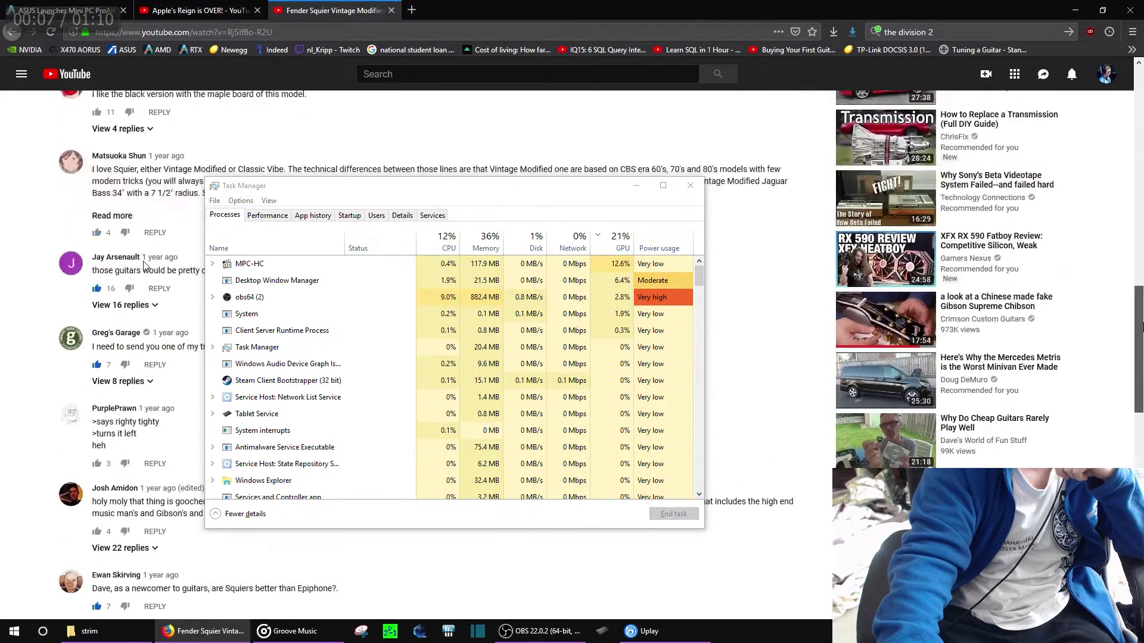
pyautogui.scroll(-3, 145, 265)
pyautogui.click(244, 201)
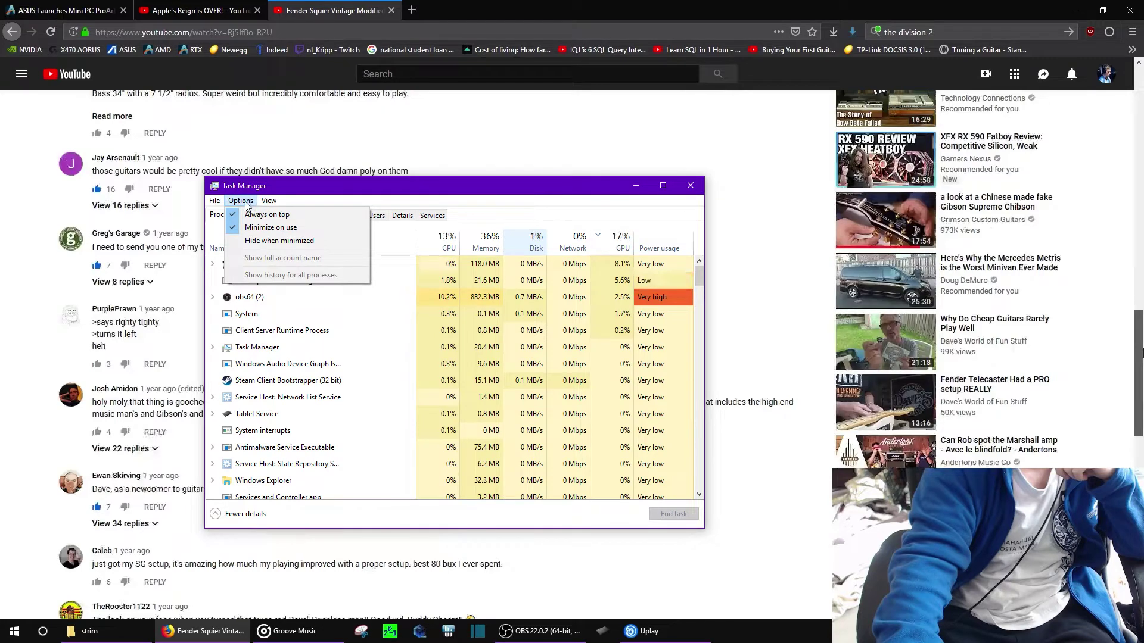
pyautogui.click(458, 199)
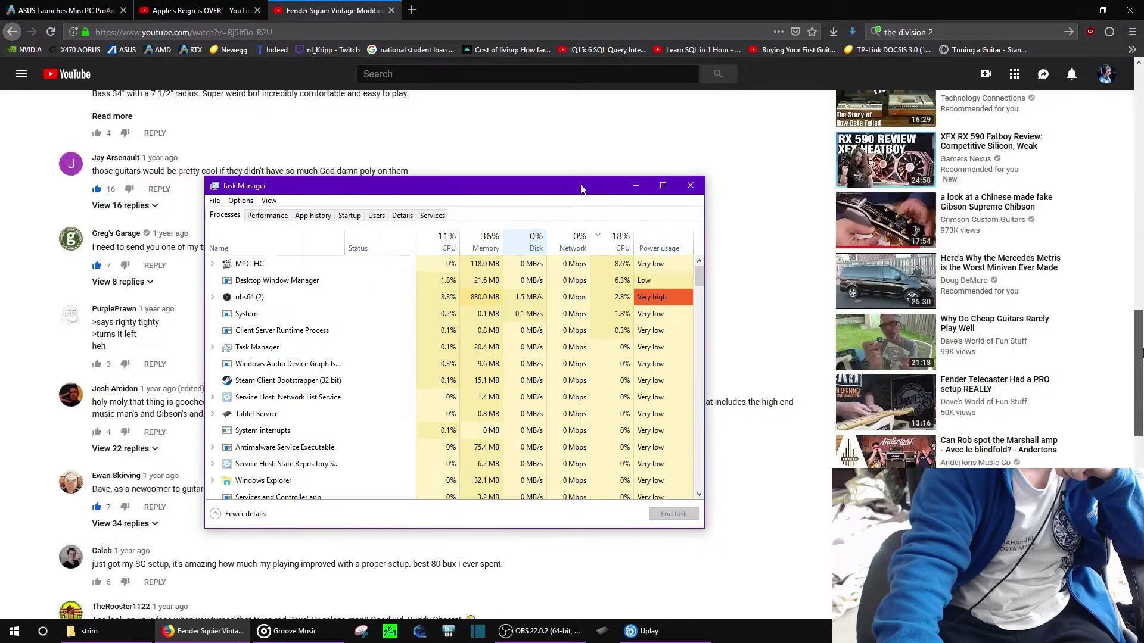
pyautogui.moveTo(581, 189); pyautogui.dragTo(996, 112)
# Resume the recording and watch Task Manager's GPU usage while the comments page scrolls
pyautogui.click(348, 301)
pyautogui.scroll(-5, 349, 305)
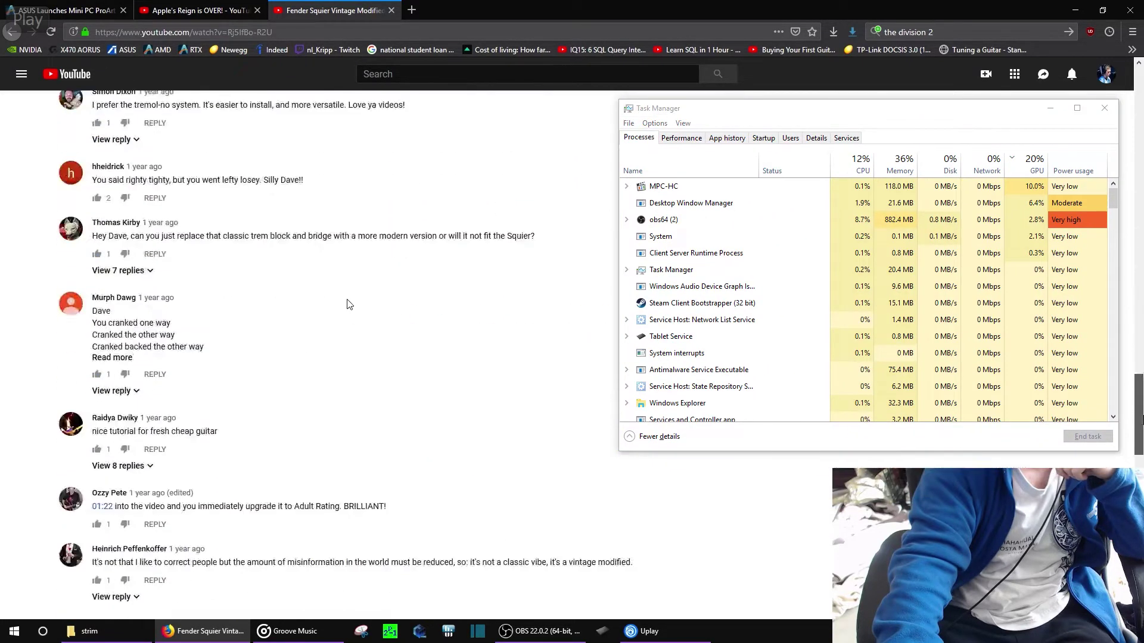
pyautogui.hotkey('alt', 'Tab')
pyautogui.hotkey('alt', 'Tab')
pyautogui.scroll(5, 347, 304)
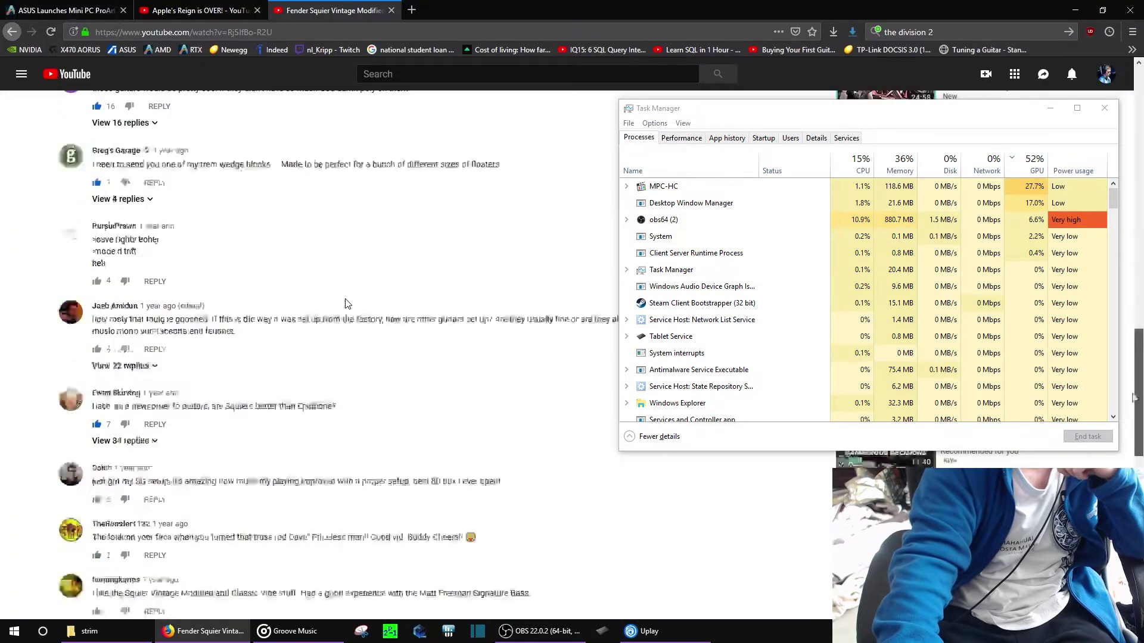
pyautogui.scroll(-4, 347, 304)
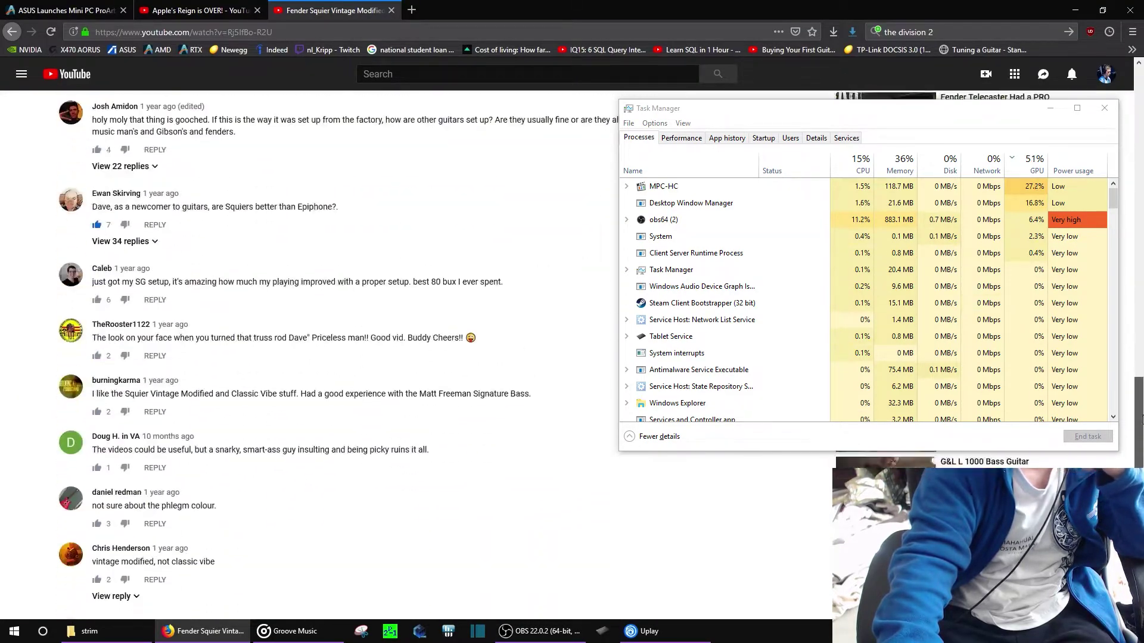
pyautogui.moveTo(1141, 419); pyautogui.dragTo(367, 326)
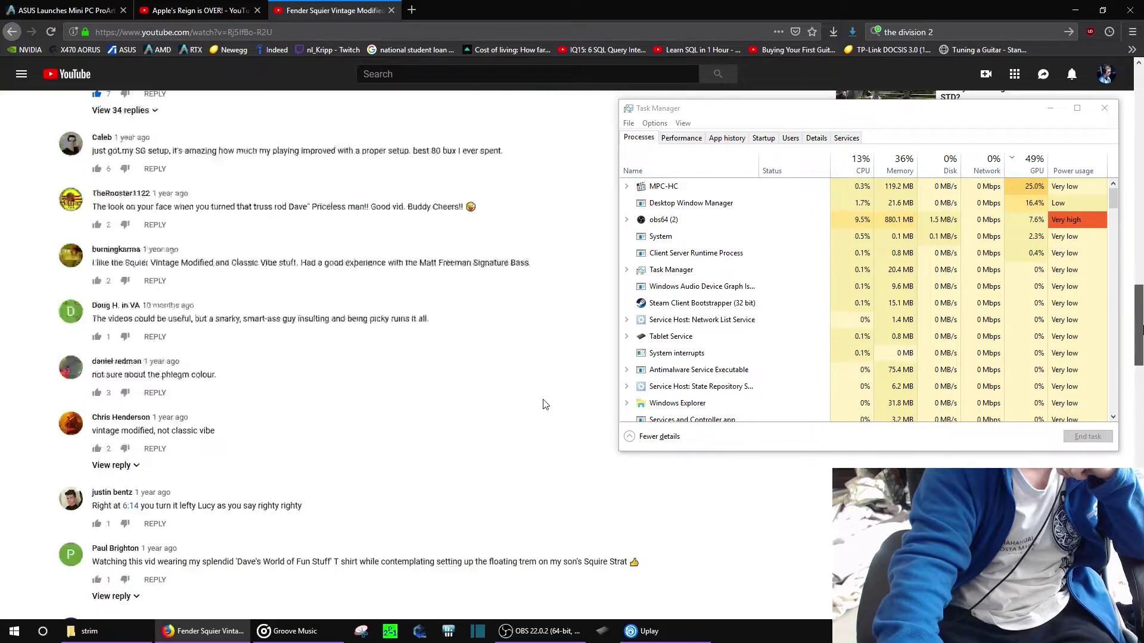
# Cycle through the open windows with the recording paused and return to the video player
pyautogui.hotkey('alt', 'Tab')
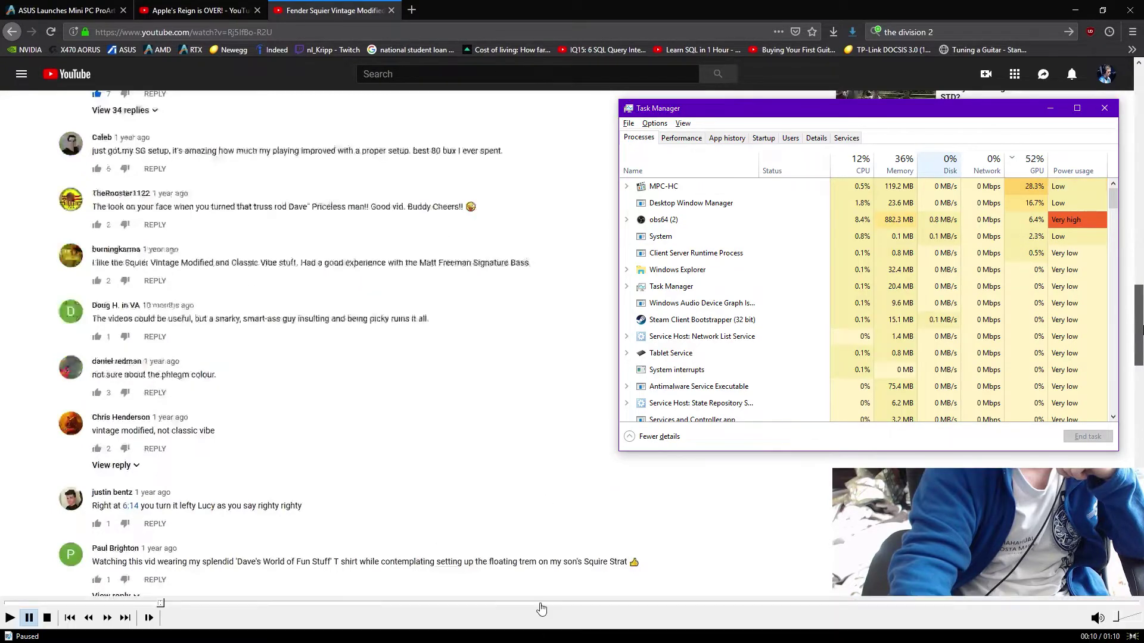
pyautogui.hotkey('alt', 'Tab')
pyautogui.click(663, 288)
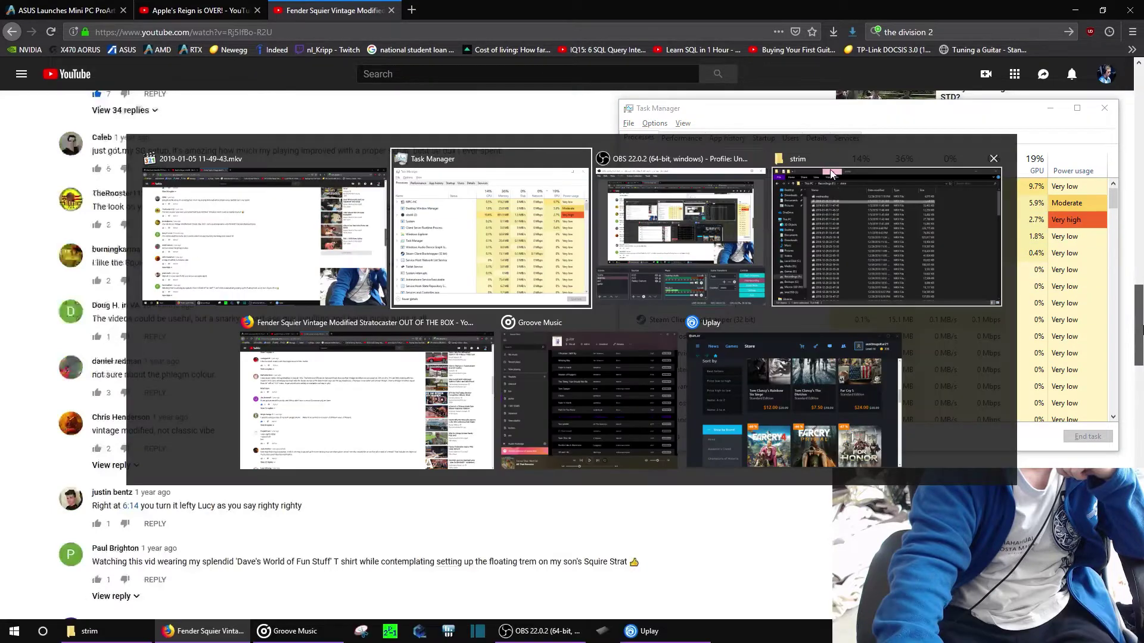
pyautogui.hotkey('alt', 'Tab')
pyautogui.click(752, 226)
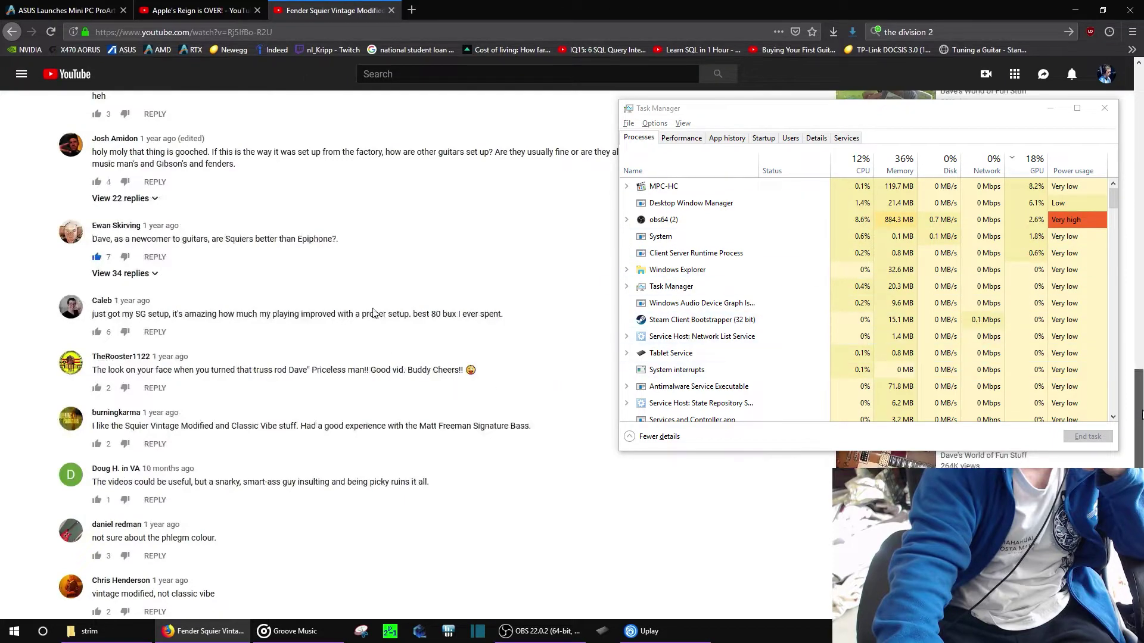
# Play the recording again and compare its scrolling motion and GPU load with the previous playback
pyautogui.scroll(-2, 373, 311)
pyautogui.scroll(-3, 374, 311)
pyautogui.scroll(8, 373, 312)
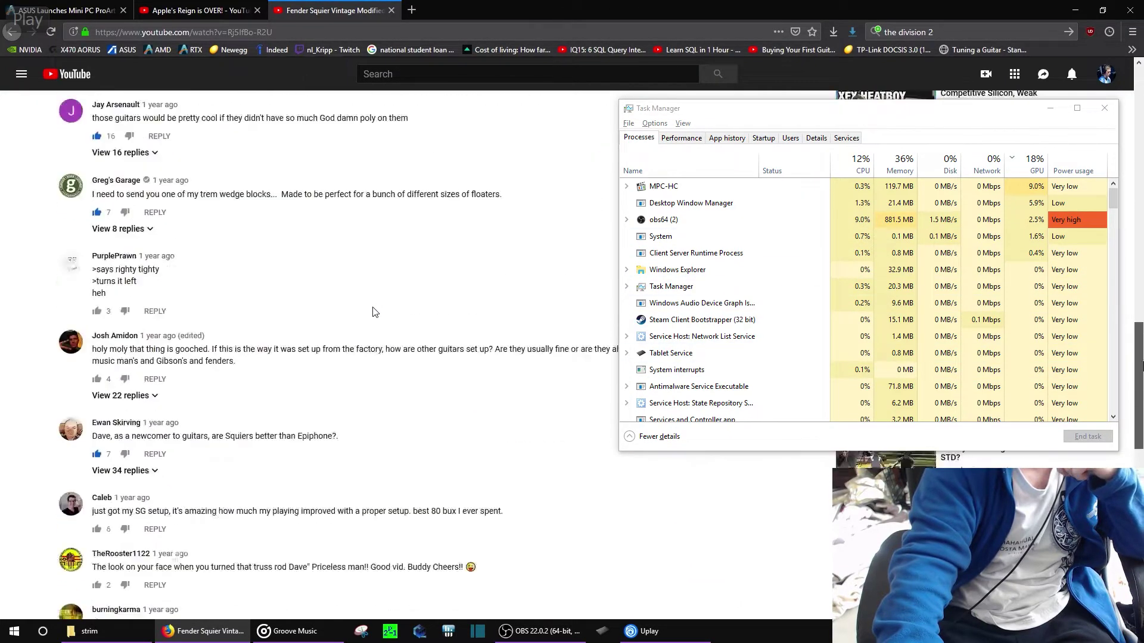
pyautogui.scroll(-8, 373, 311)
pyautogui.scroll(12, 1140, 405)
pyautogui.scroll(-18, 1140, 405)
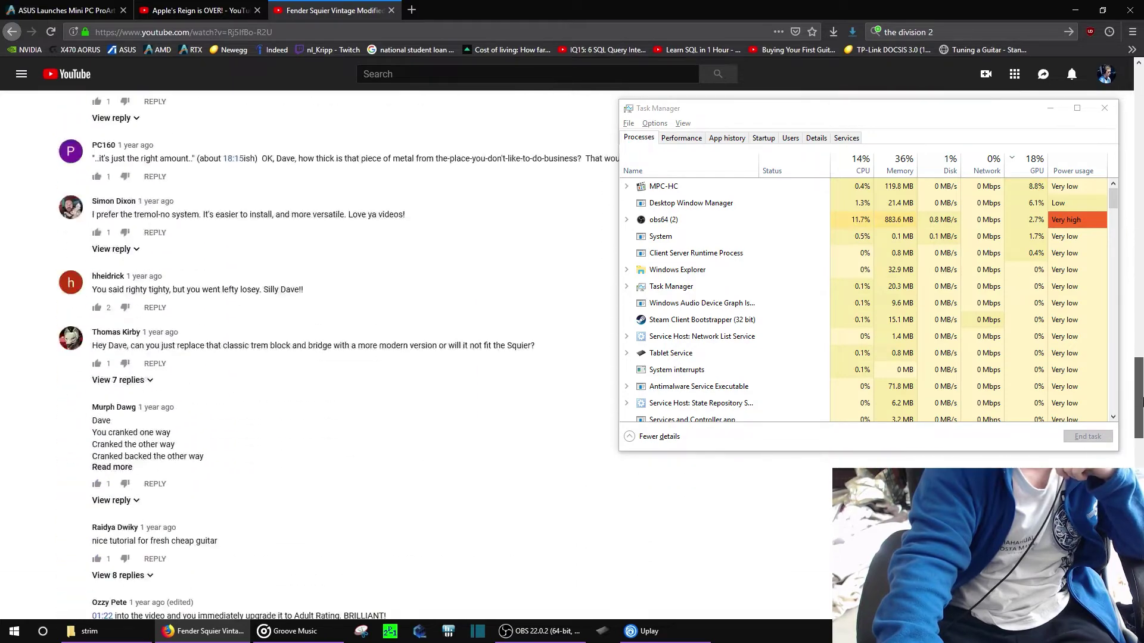
pyautogui.moveTo(1140, 405); pyautogui.dragTo(1140, 348)
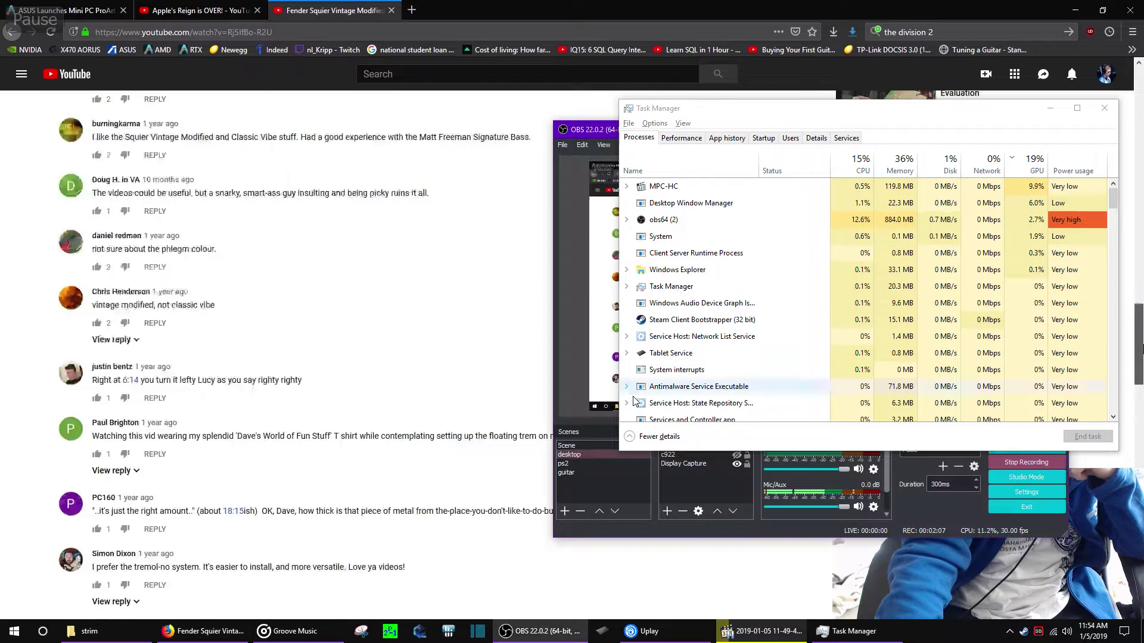
# Open the madVR settings from the system tray and move the window clear of Task Manager
pyautogui.click(1011, 633)
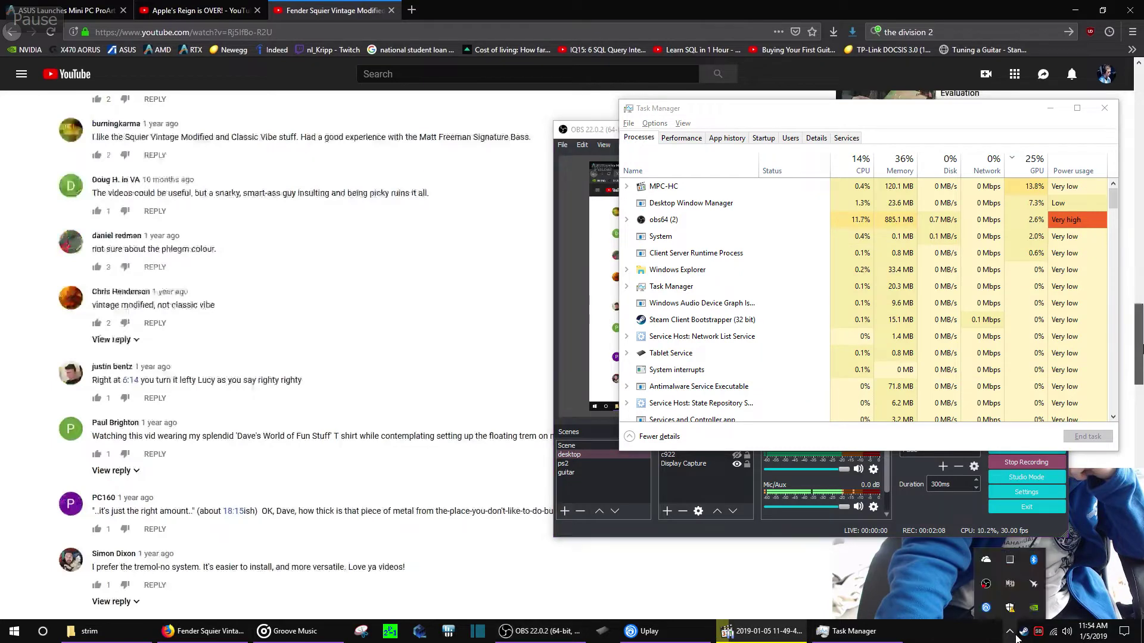
pyautogui.doubleClick(1010, 585)
pyautogui.moveTo(573, 189); pyautogui.dragTo(259, 246)
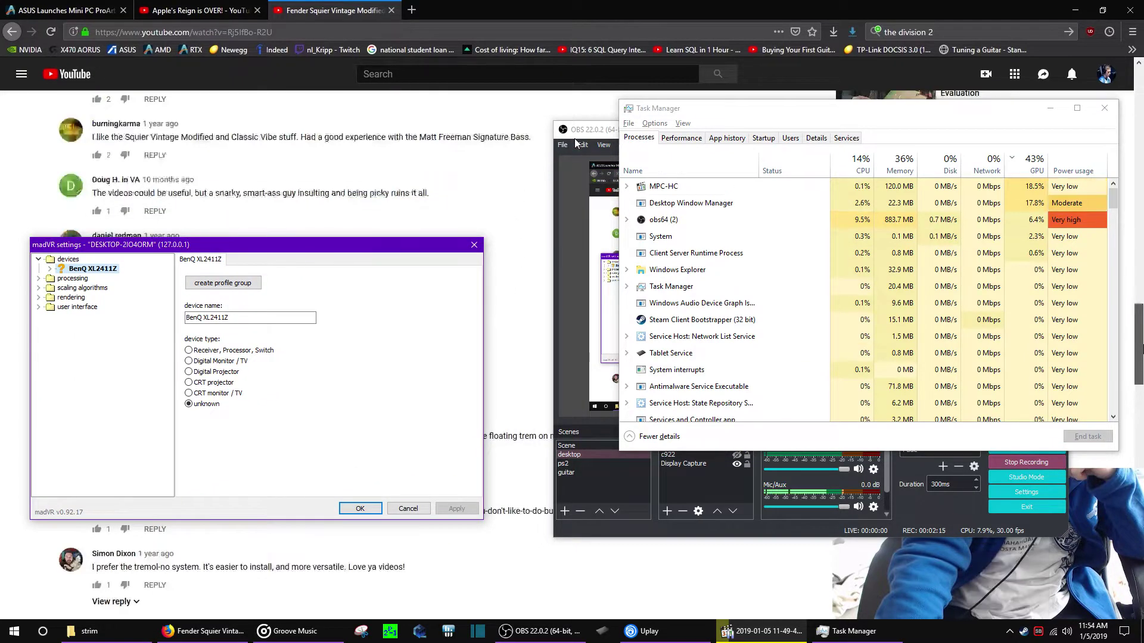
pyautogui.moveTo(574, 138); pyautogui.dragTo(76, 191)
pyautogui.click(491, 186)
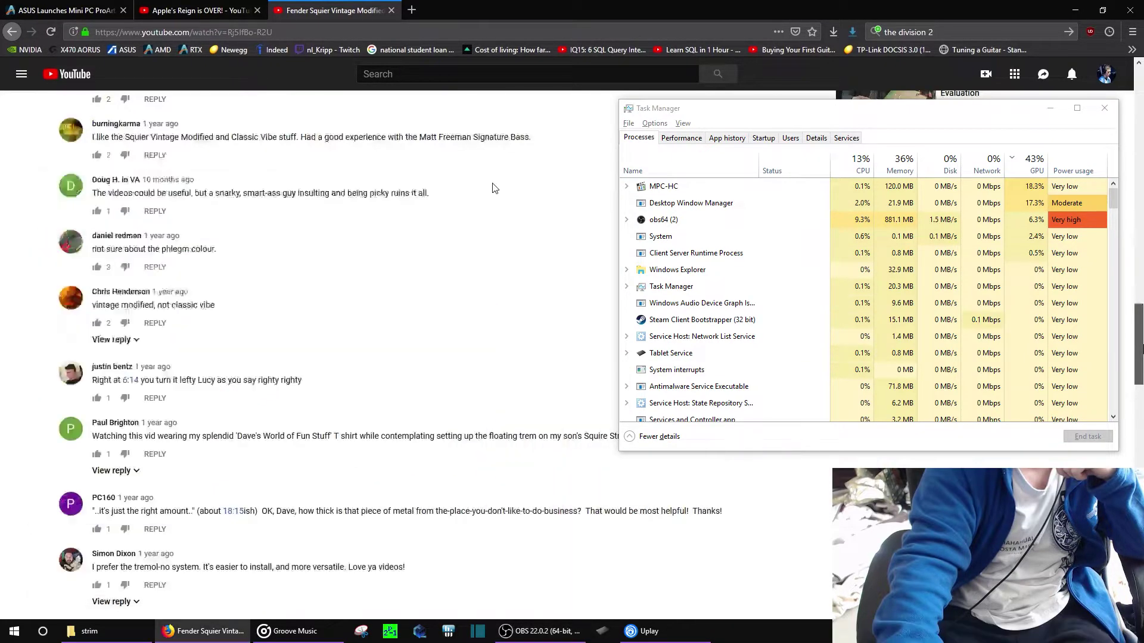
# Bring the madVR settings window back over the recording and move it closer to Task Manager
pyautogui.hotkey('alt', 'Tab')
pyautogui.hotkey('alt', 'Tab')
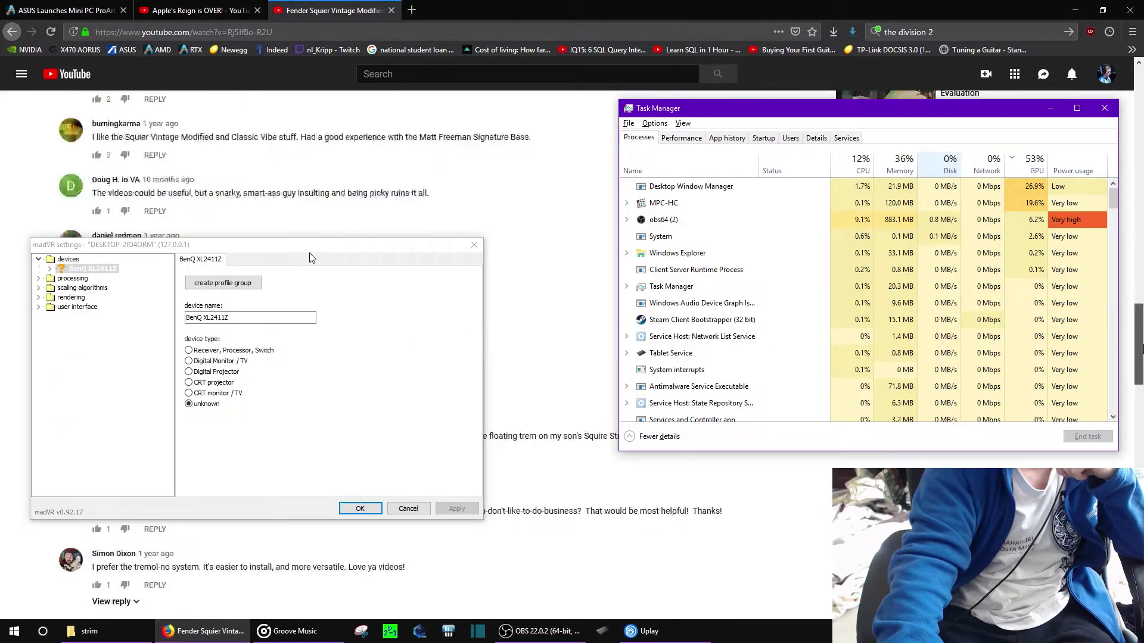
pyautogui.moveTo(302, 248); pyautogui.dragTo(621, 310)
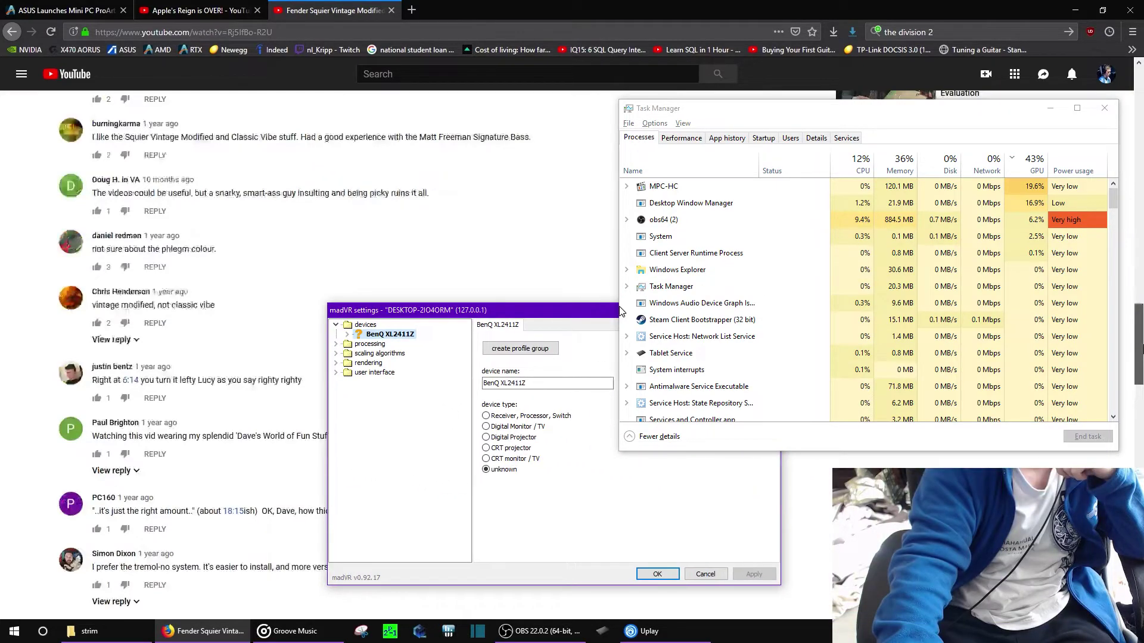
# Resume the paused recording and check MPC-HC's GPU usage during fast scrolling
pyautogui.click(485, 184)
pyautogui.scroll(-2, 485, 184)
pyautogui.scroll(15, 498, 212)
pyautogui.scroll(-20, 500, 215)
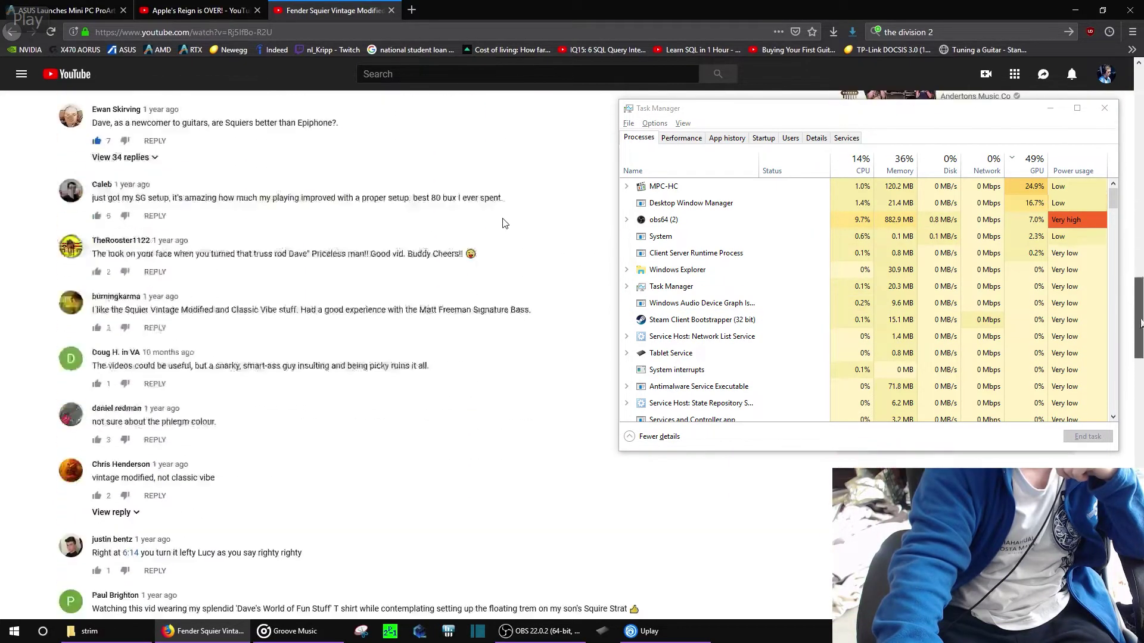
pyautogui.scroll(10, 474, 310)
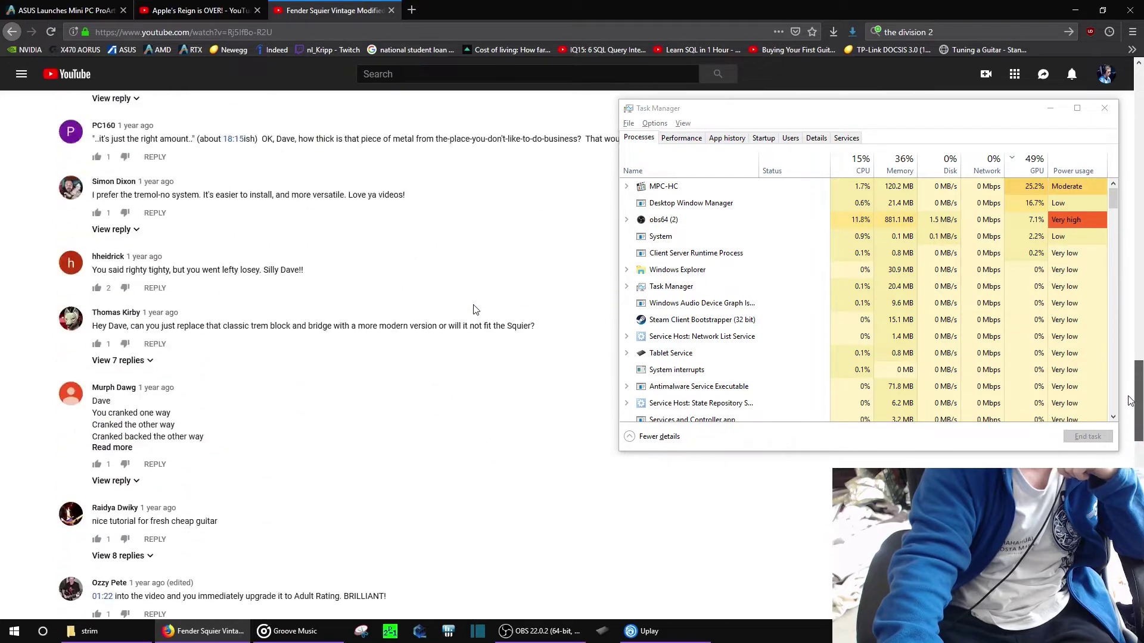
# Replay the recording from 00:07 and compare the scrolling clarity and GPU usage in this playback mode
pyautogui.click(560, 636)
pyautogui.click(560, 635)
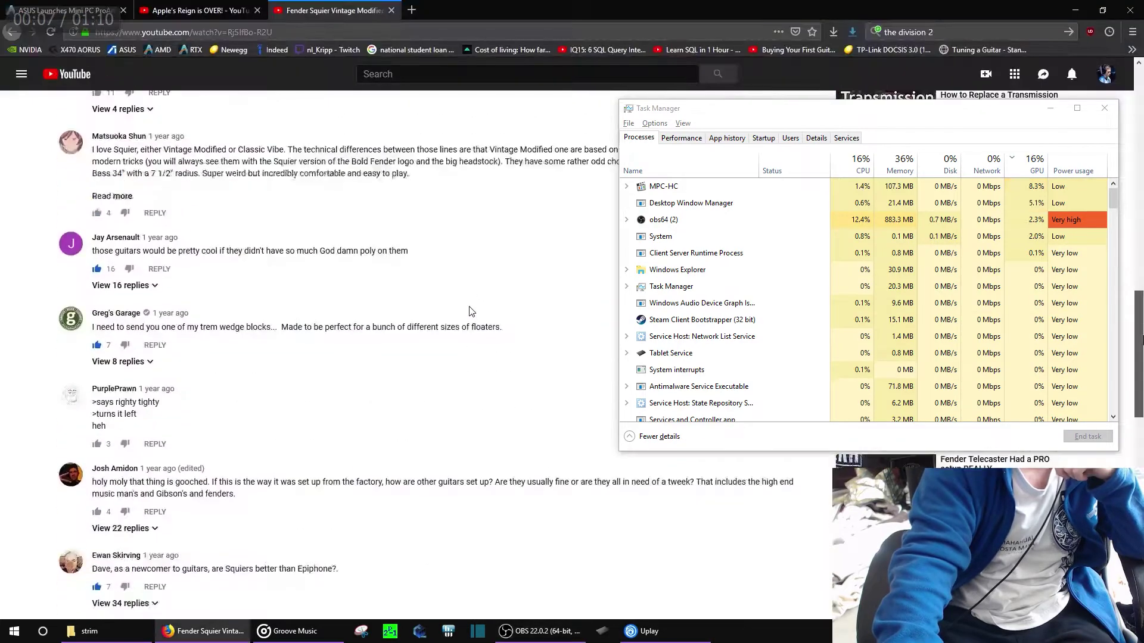
pyautogui.scroll(-10, 1139, 398)
pyautogui.scroll(4, 1139, 397)
pyautogui.moveTo(1140, 398); pyautogui.dragTo(1140, 229)
pyautogui.moveTo(411, 323); pyautogui.dragTo(156, 249)
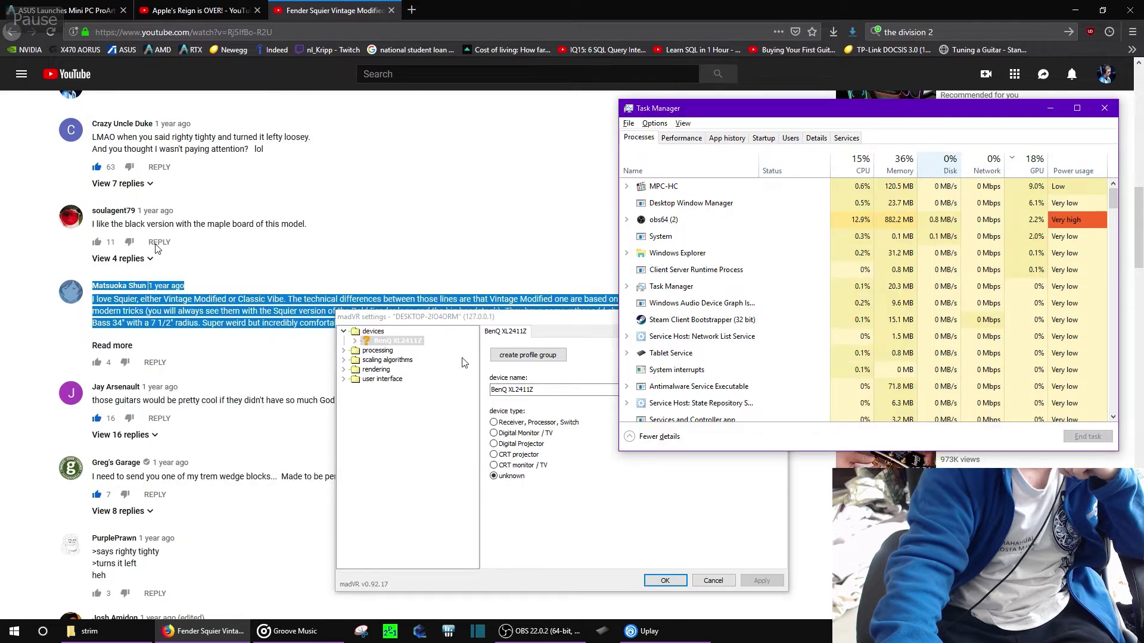
# Expand the processing and scaling algorithms groups in the madVR settings and open the artifact removal page
pyautogui.click(511, 330)
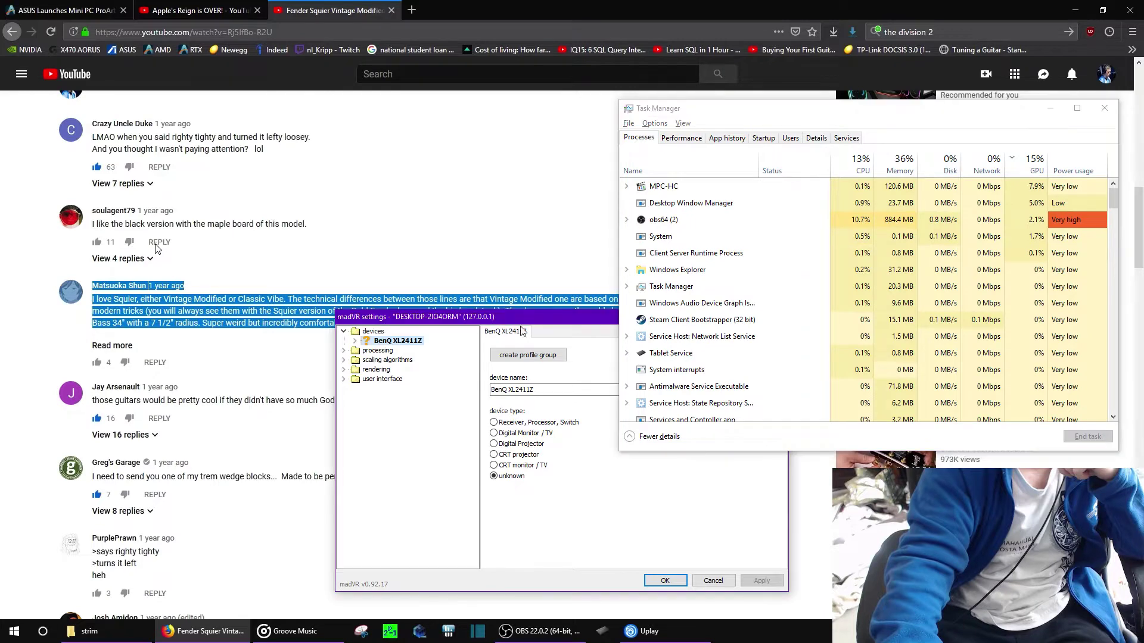
pyautogui.moveTo(531, 321)
pyautogui.mouseDown()
pyautogui.moveTo(519, 327)
pyautogui.moveTo(537, 334)
pyautogui.mouseUp()
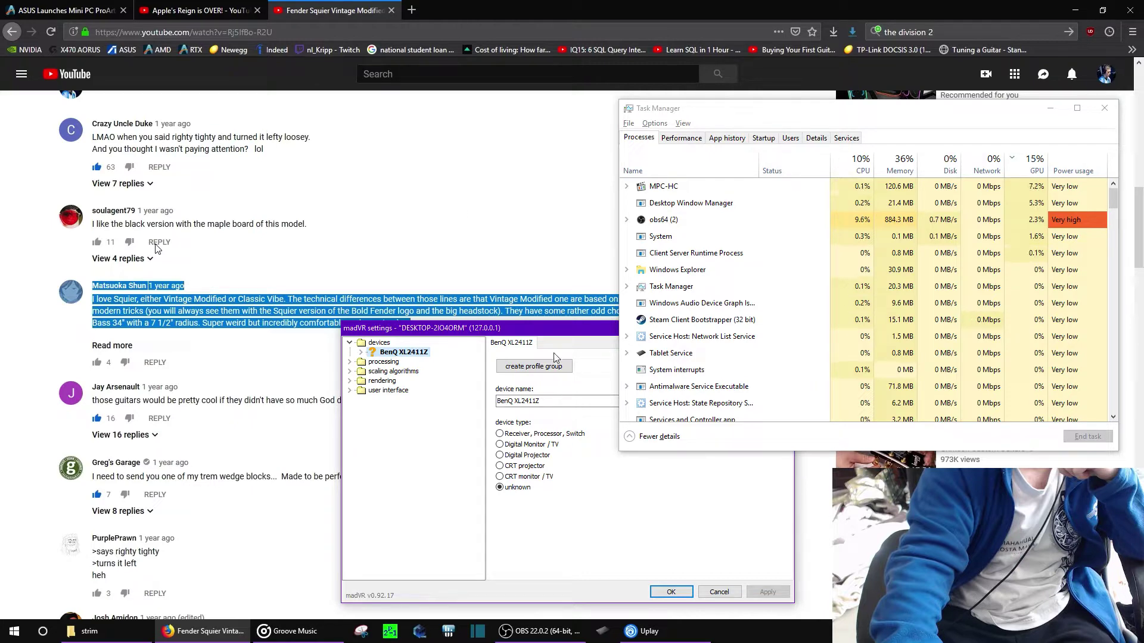
pyautogui.moveTo(536, 335); pyautogui.dragTo(521, 321)
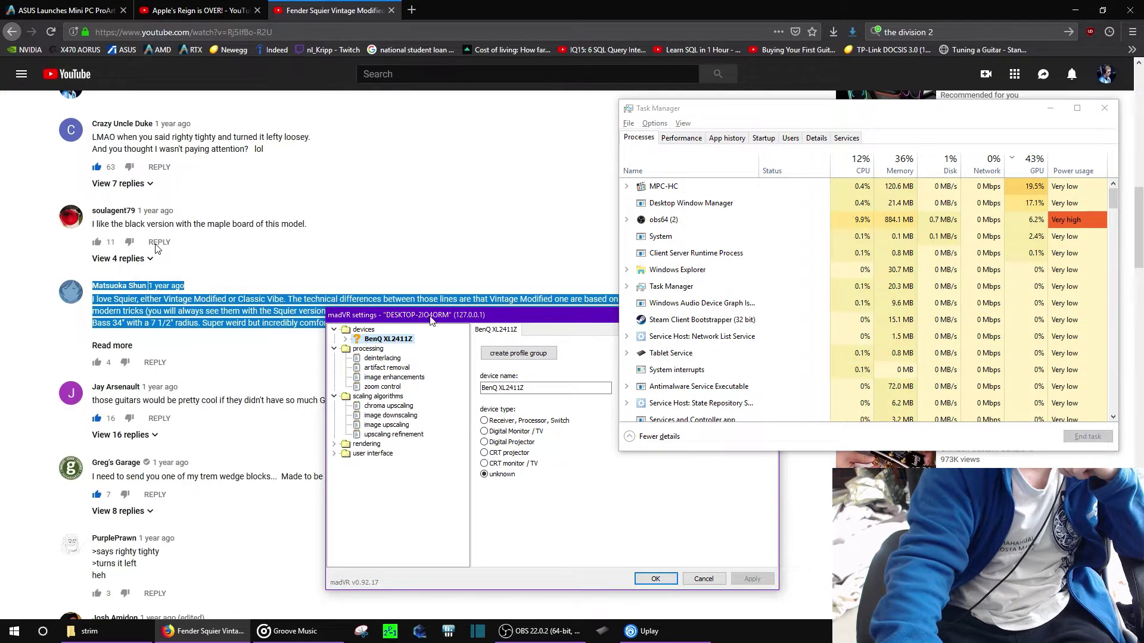
pyautogui.moveTo(431, 319); pyautogui.dragTo(399, 322)
pyautogui.click(366, 363)
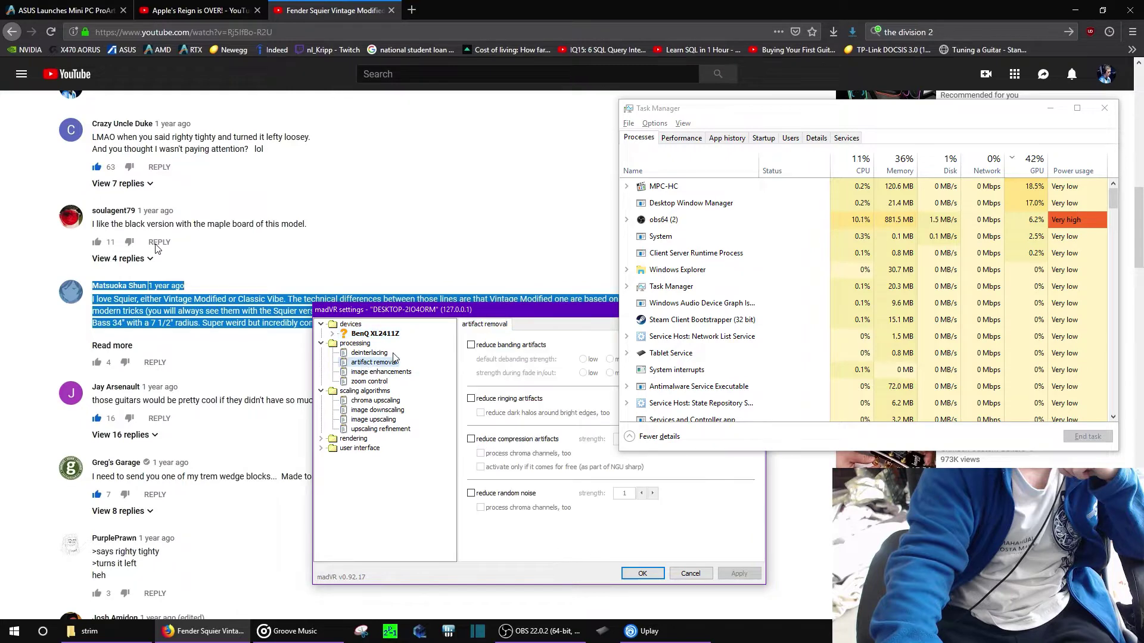
# Show the deinterlacing page in the madVR settings and move the Task Manager and madVR windows apart
pyautogui.click(375, 353)
pyautogui.moveTo(532, 308); pyautogui.dragTo(523, 315)
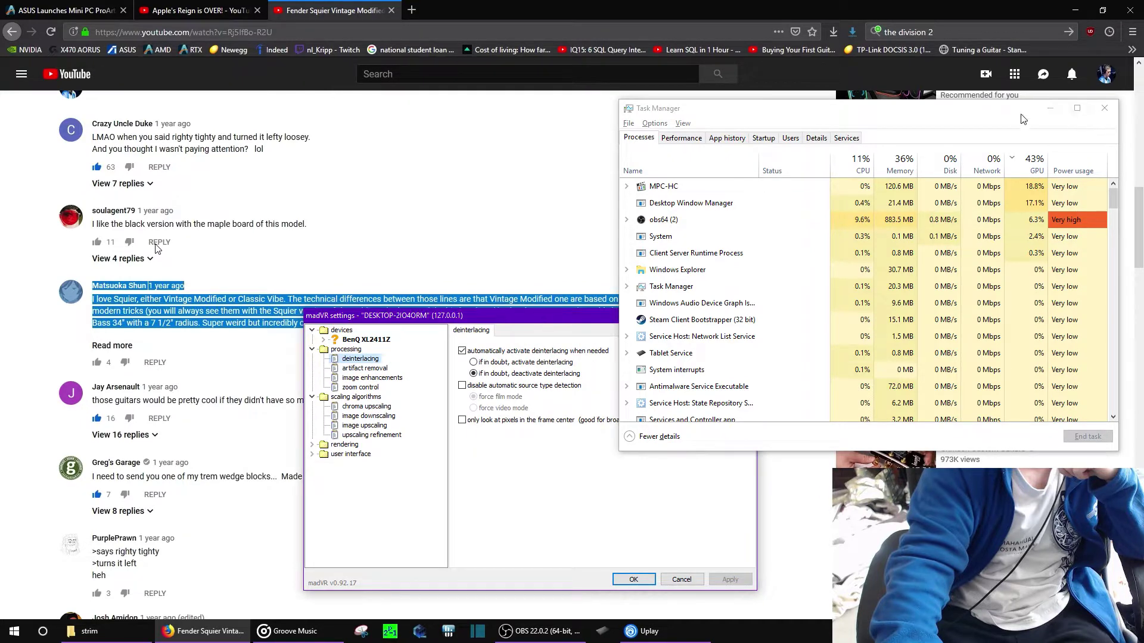
pyautogui.moveTo(1023, 119); pyautogui.dragTo(1009, 20)
pyautogui.moveTo(569, 315); pyautogui.dragTo(565, 341)
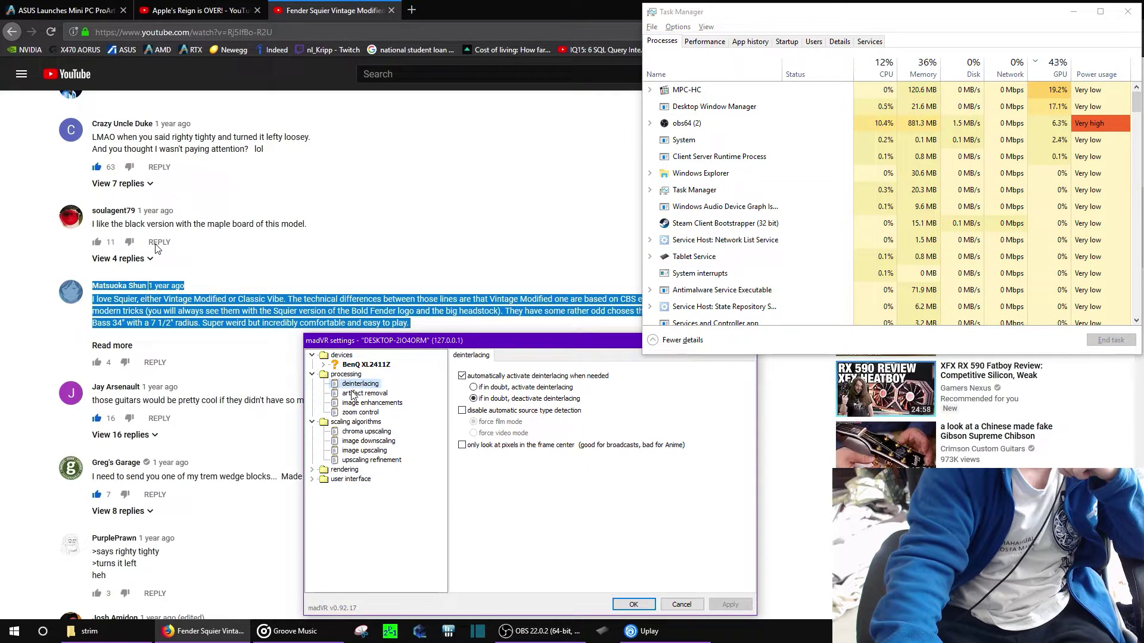
# Enable reduction of banding, ringing and compression artifacts in the artifact removal settings and apply the changes
pyautogui.click(375, 394)
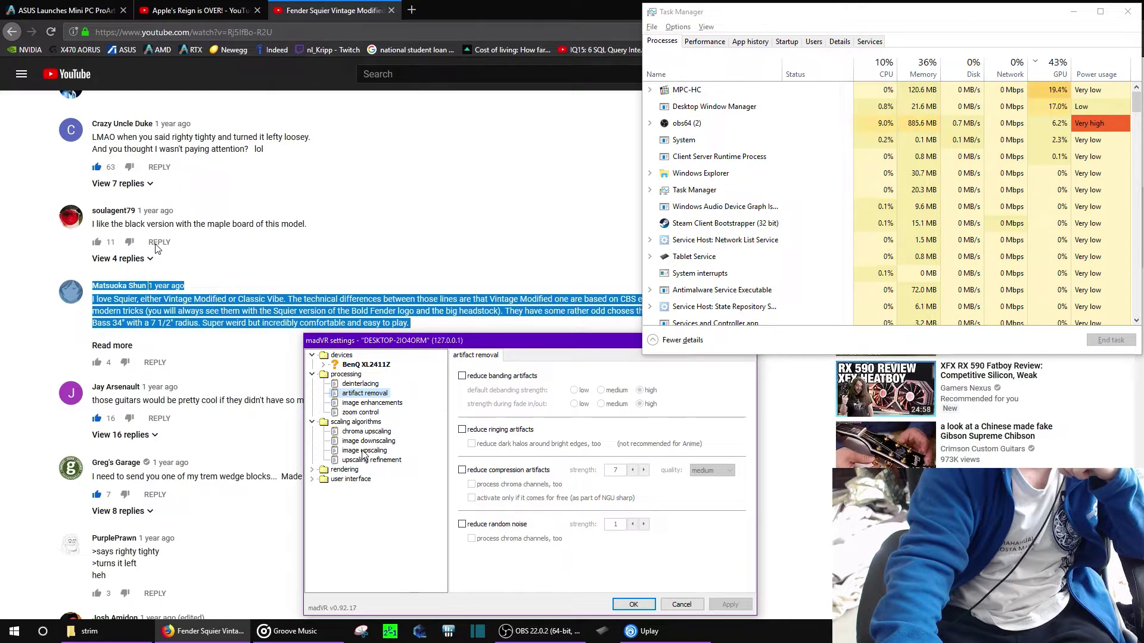
pyautogui.click(473, 377)
pyautogui.click(487, 430)
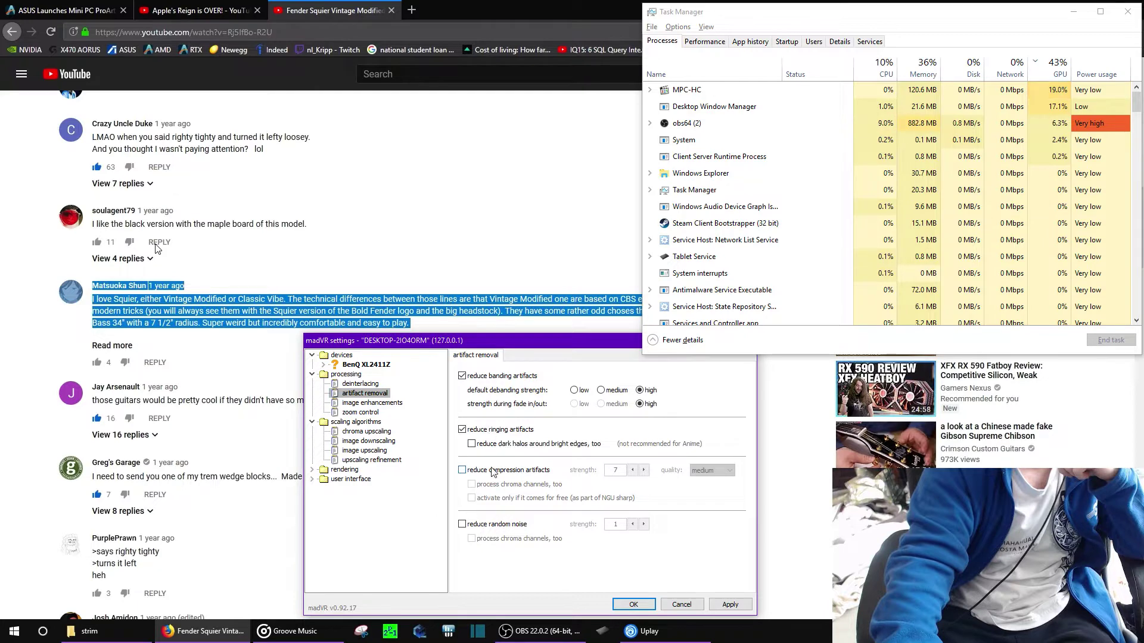
pyautogui.click(493, 471)
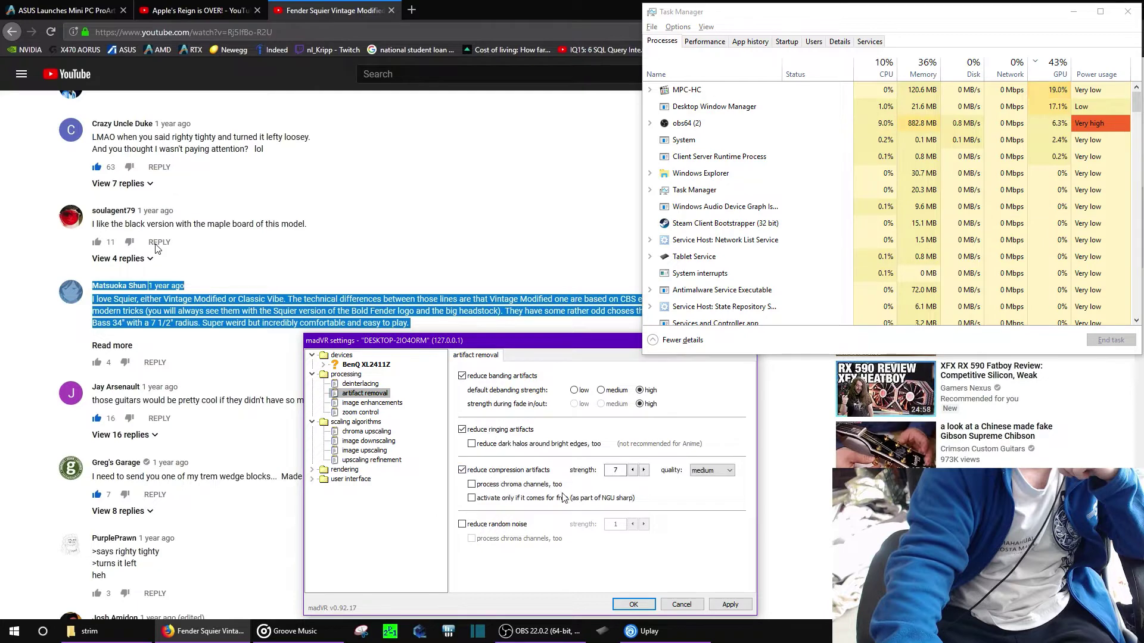
pyautogui.click(726, 604)
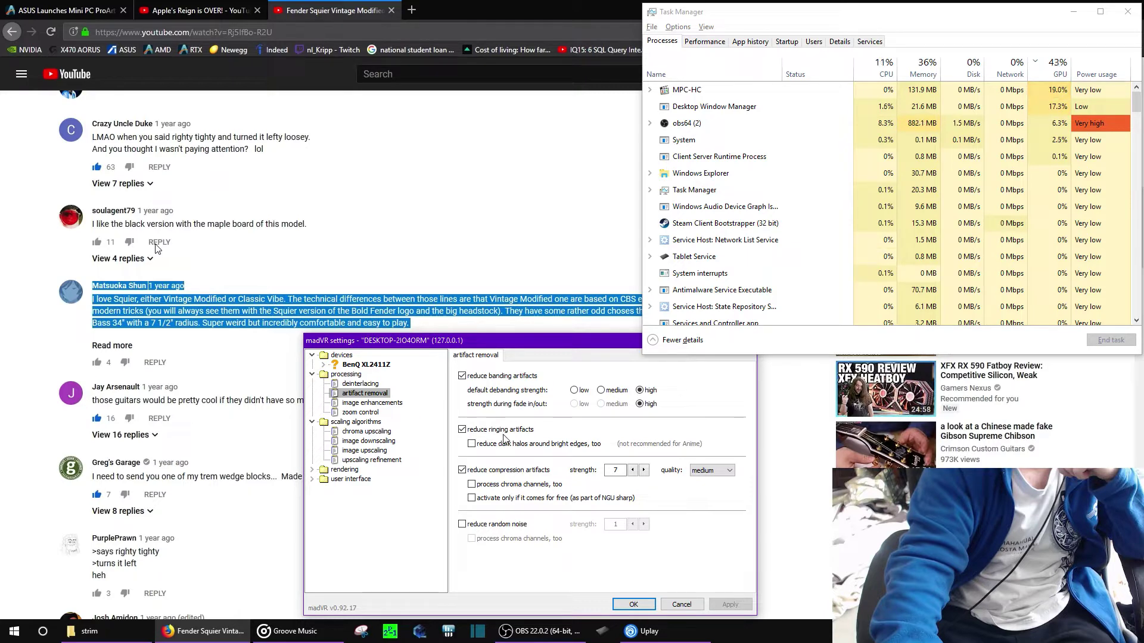
# Enable LumaSharpen in the image enhancements settings and apply it
pyautogui.click(389, 404)
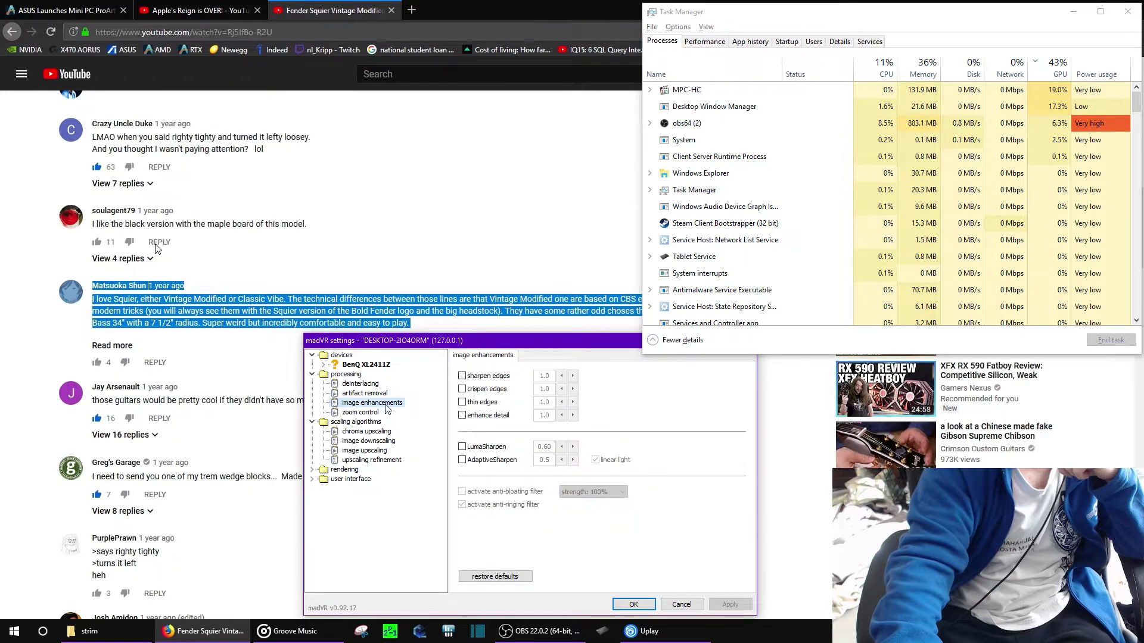
pyautogui.click(485, 451)
pyautogui.click(733, 604)
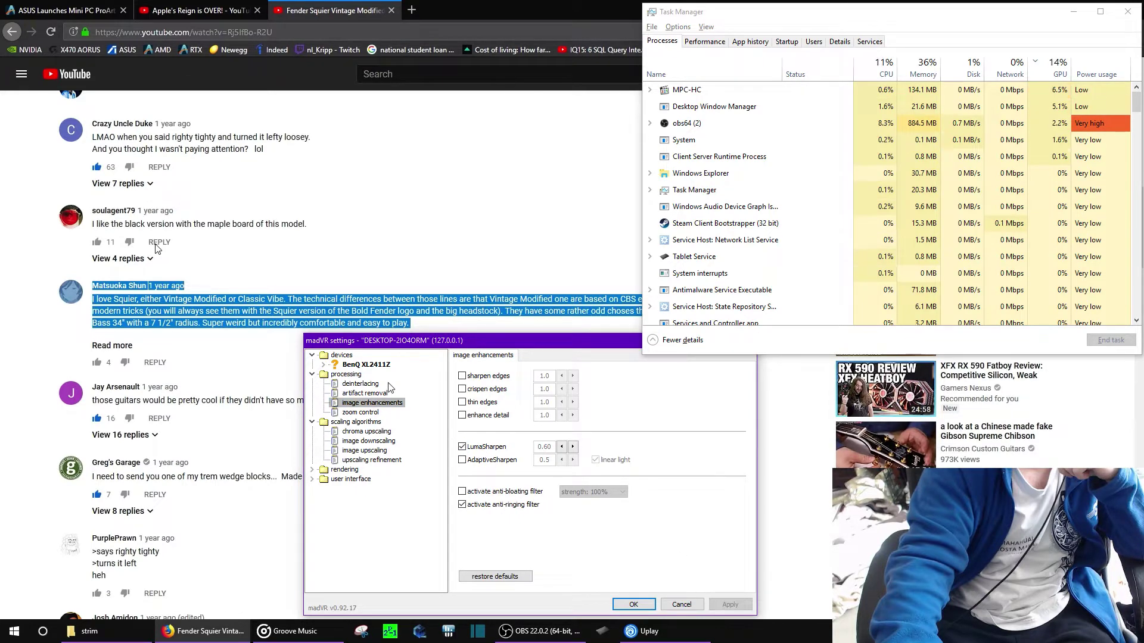
# Set the compression artifact reduction quality to very high in the artifact removal settings and apply it
pyautogui.click(367, 394)
pyautogui.click(711, 471)
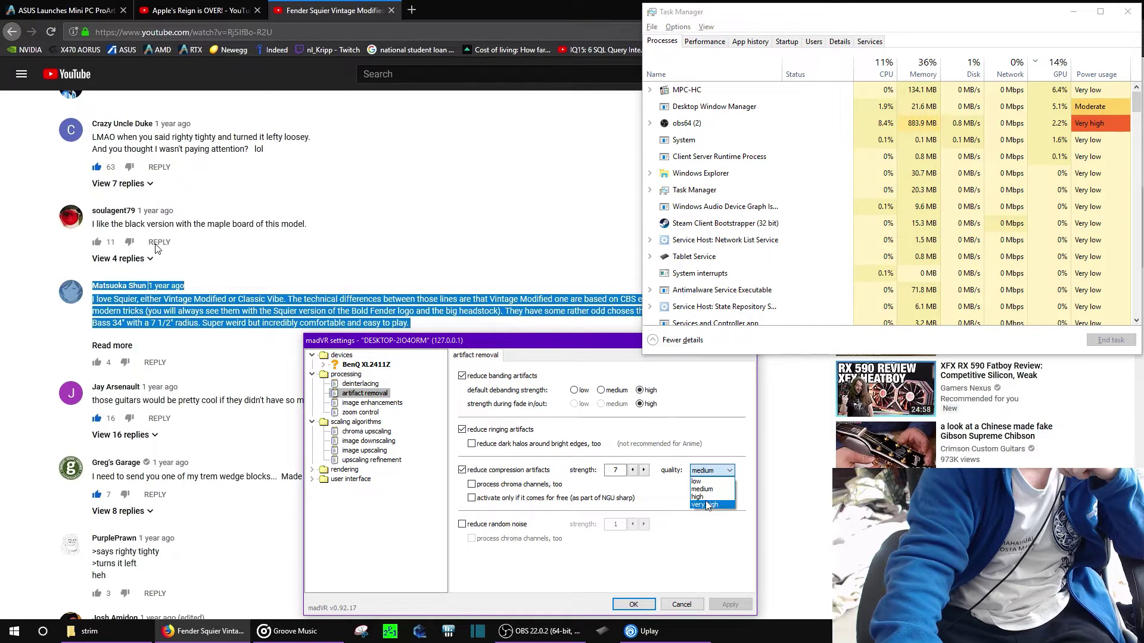
pyautogui.click(706, 504)
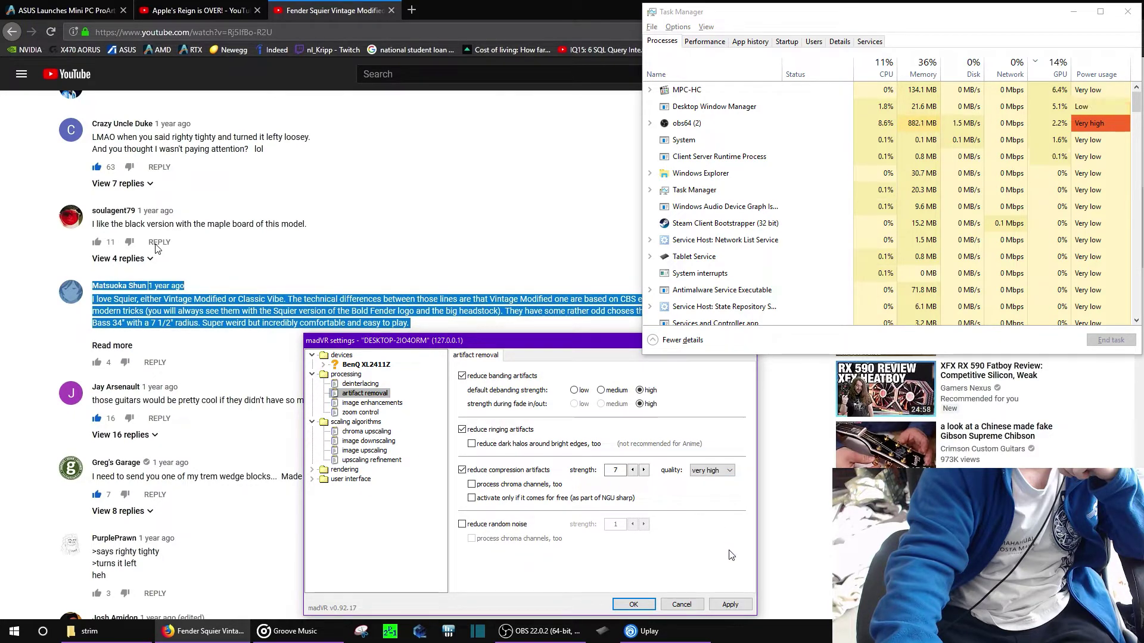
pyautogui.click(730, 604)
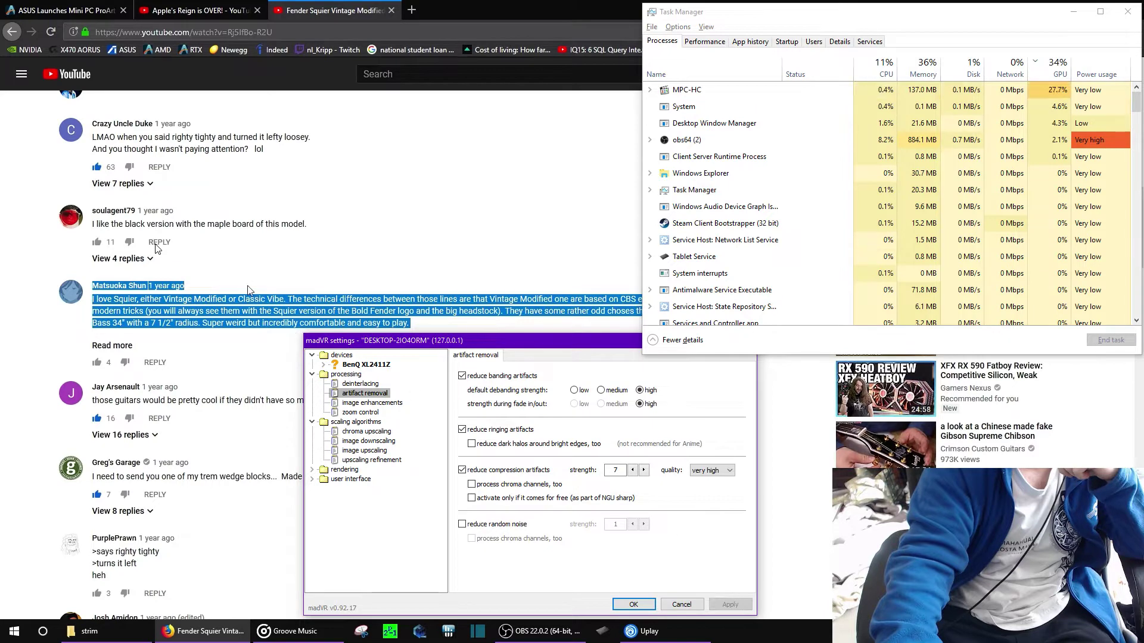
# Play the recording's scrolling section and check MPC-HC's GPU usage with the artifact removal and sharpening filters active
pyautogui.moveTo(244, 268); pyautogui.dragTo(304, 291)
pyautogui.scroll(-1, 500, 444)
pyautogui.click(304, 290)
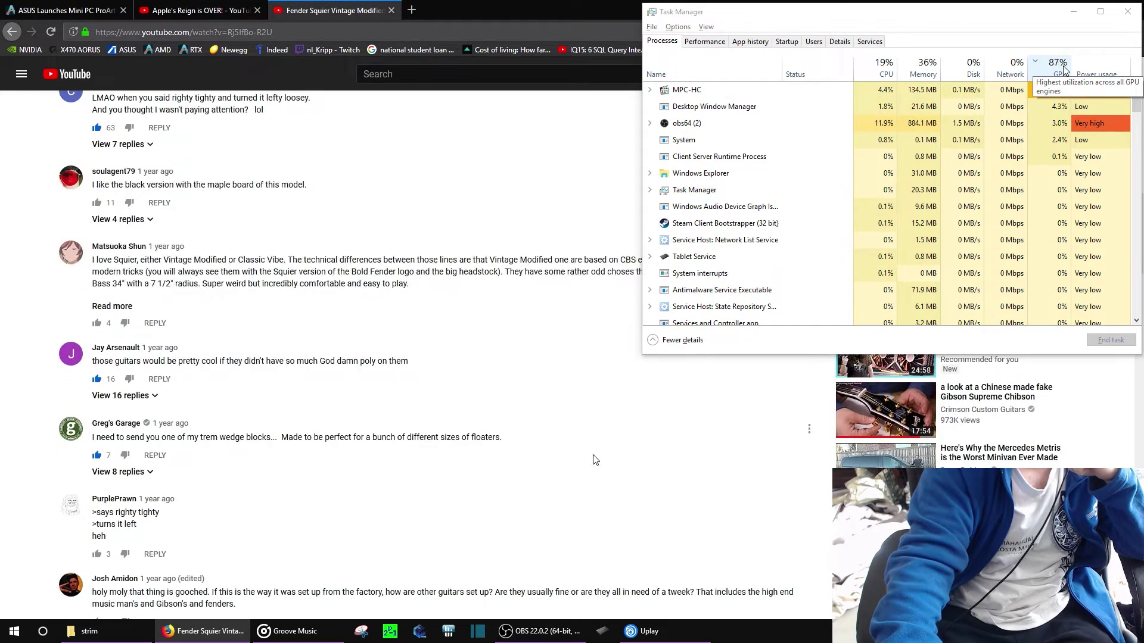
pyautogui.scroll(-7, 593, 459)
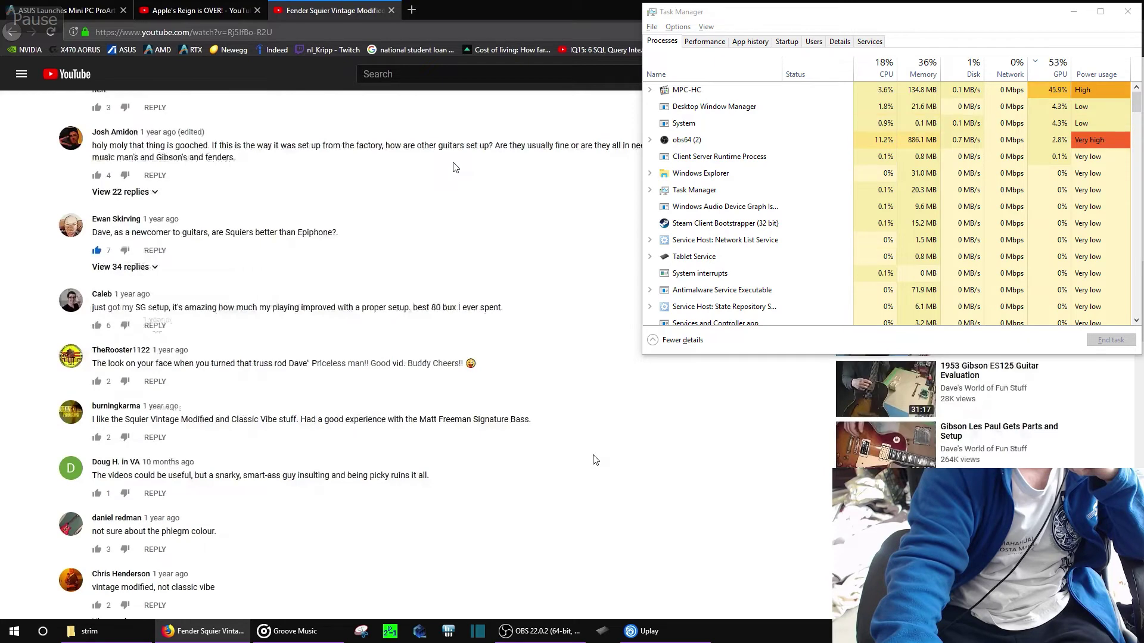
pyautogui.press('Left')
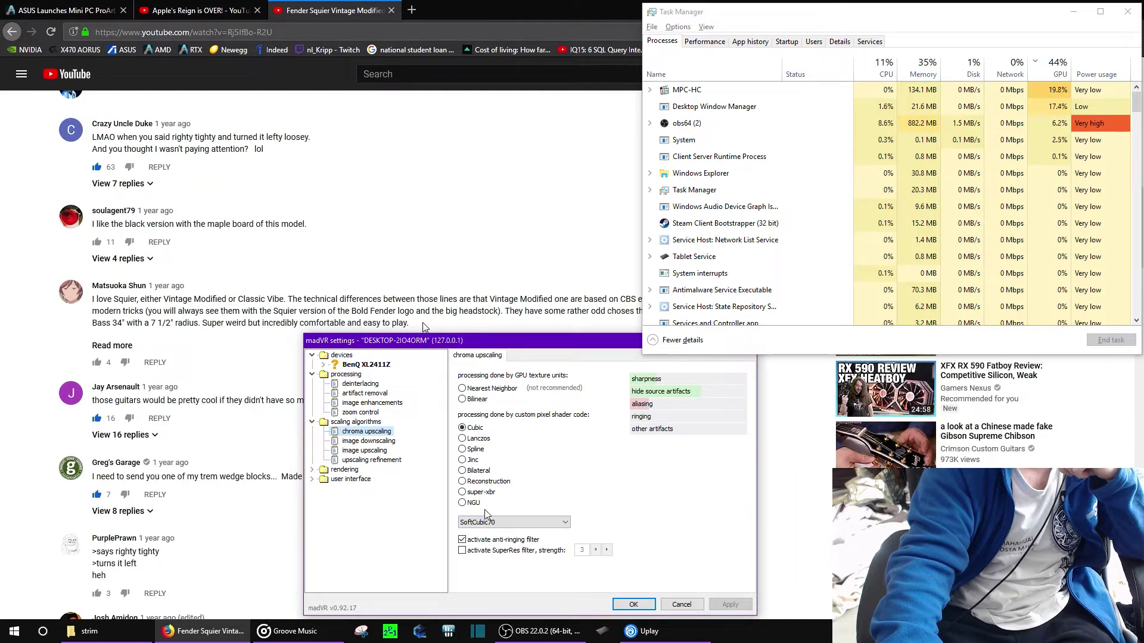
# Review the image downscaling options, and apply NGU Anti-Alias doubling in the image upscaling settings
pyautogui.click(364, 450)
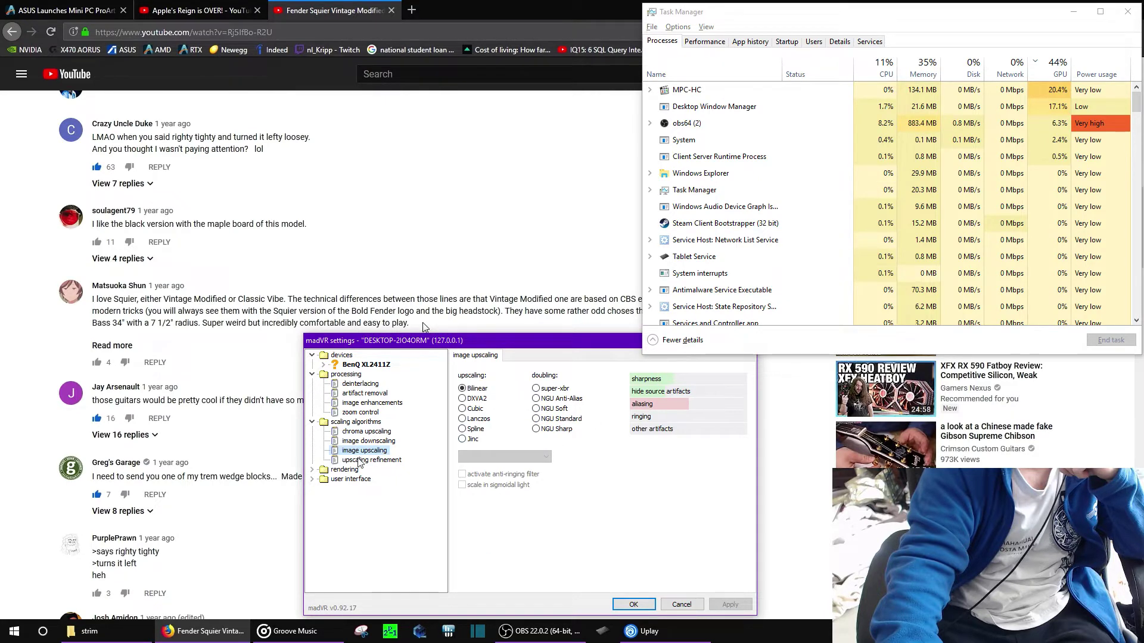
pyautogui.click(370, 442)
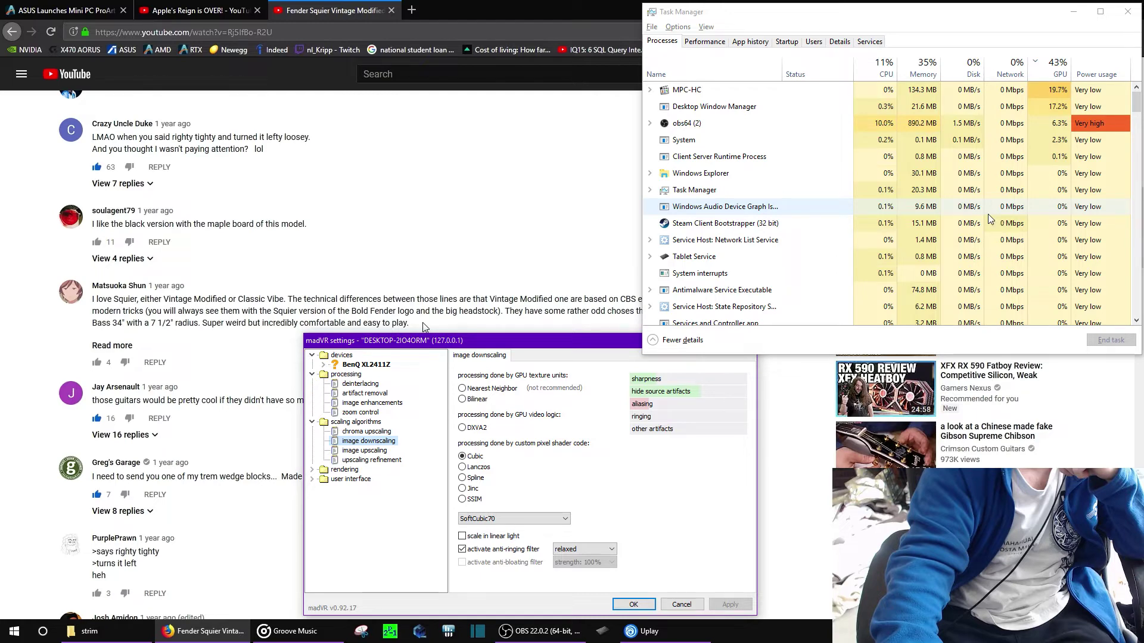
pyautogui.click(360, 451)
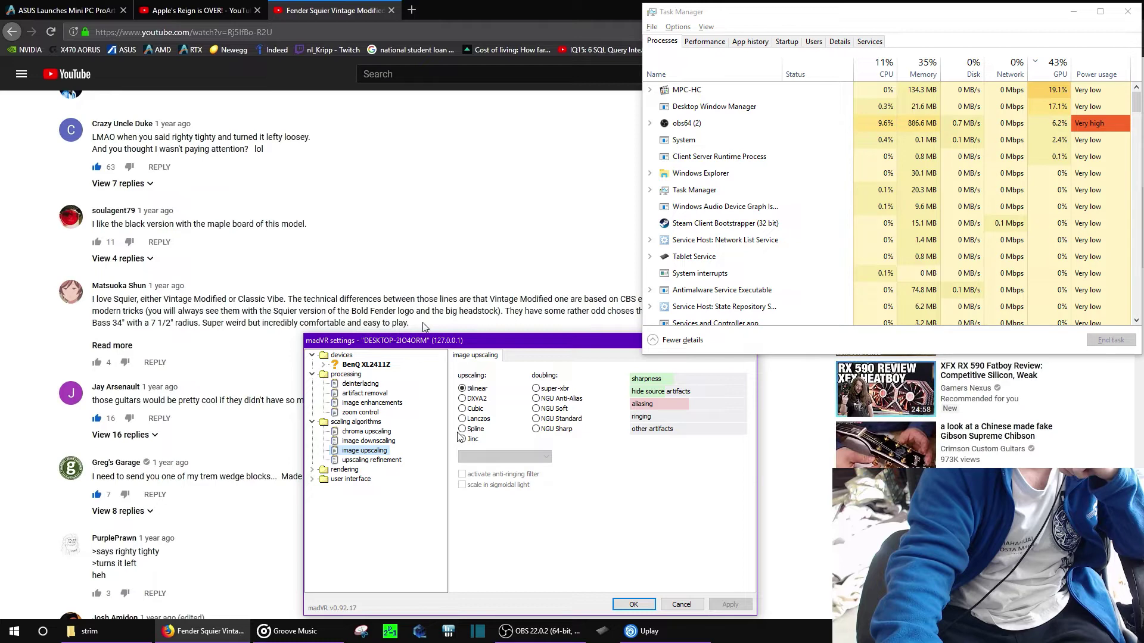
pyautogui.click(548, 400)
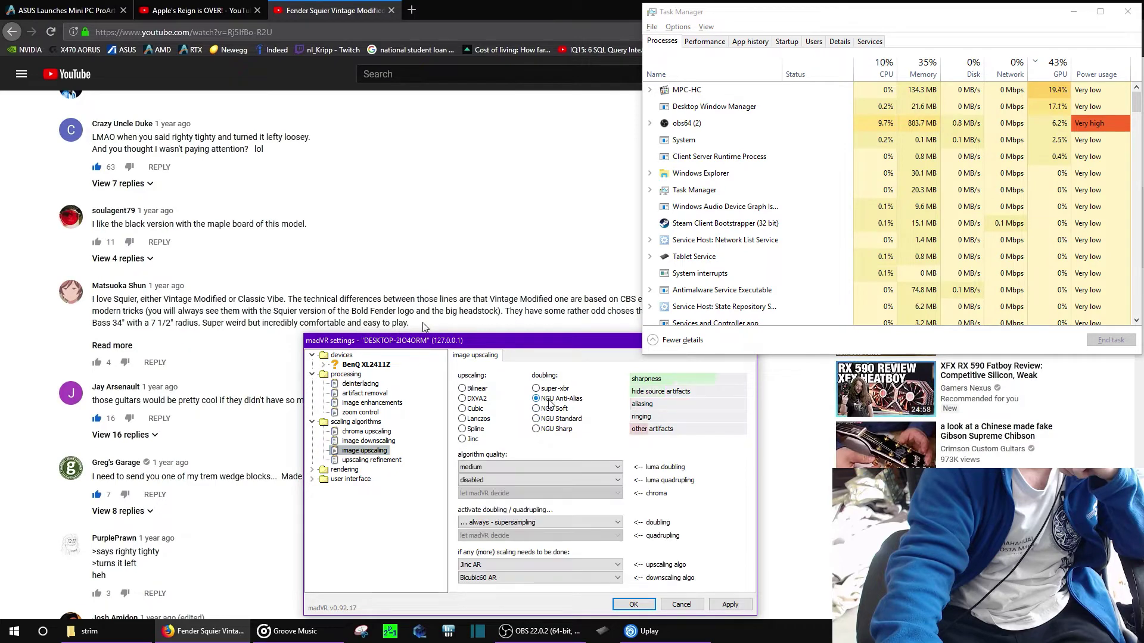
pyautogui.click(730, 602)
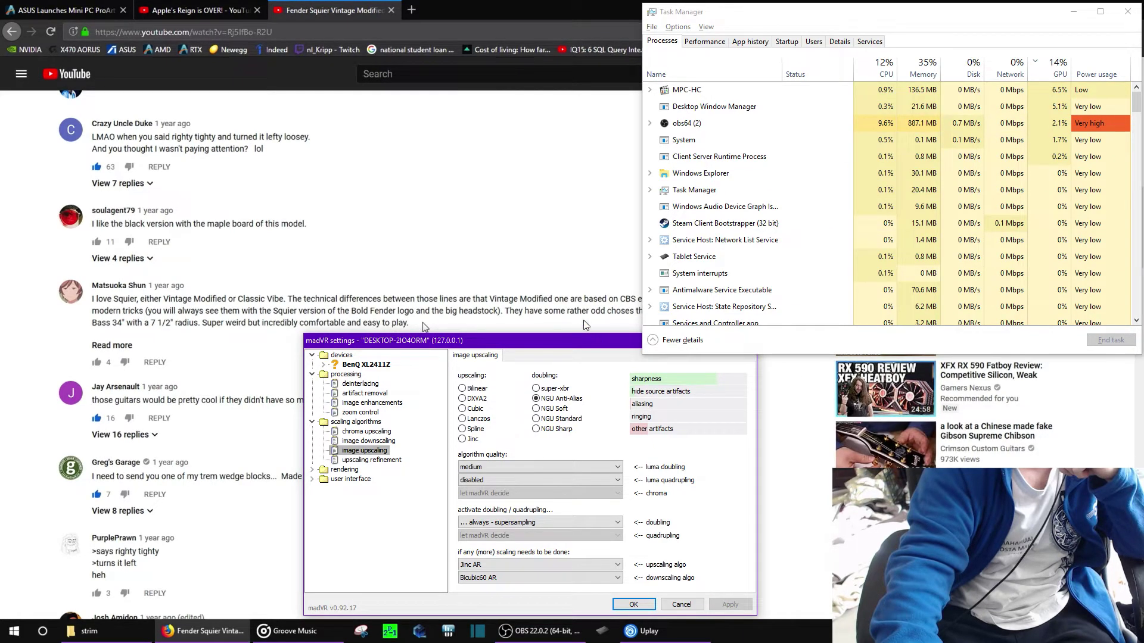
# Try very high luma doubling quality with NGU Anti-Alias, and restore it to medium, applying each setting
pyautogui.click(572, 467)
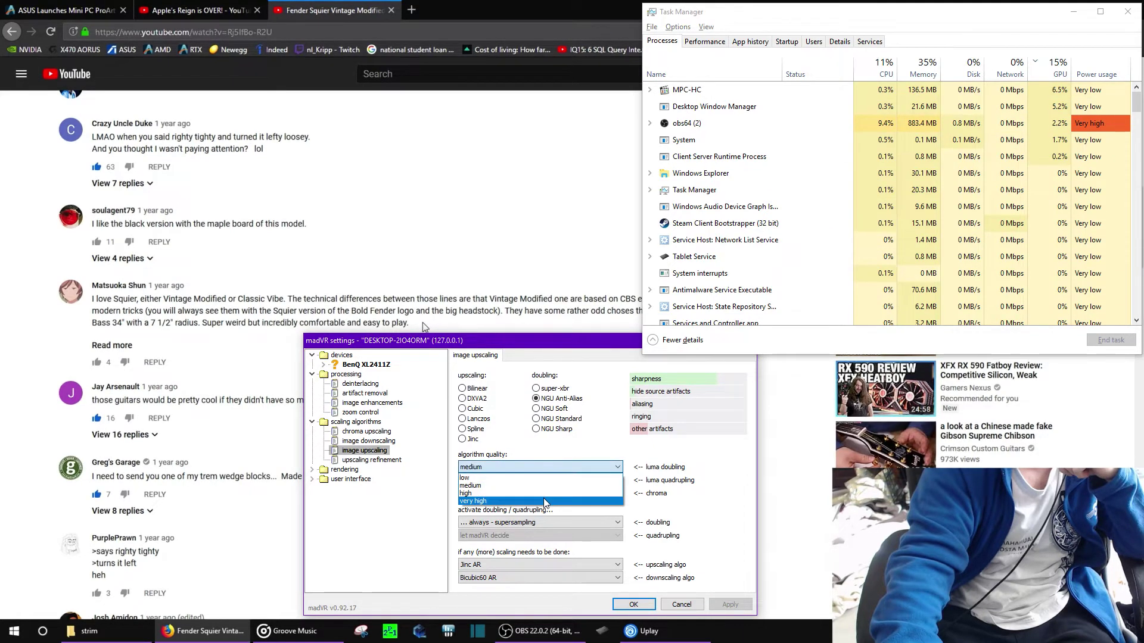
pyautogui.click(545, 502)
pyautogui.click(742, 605)
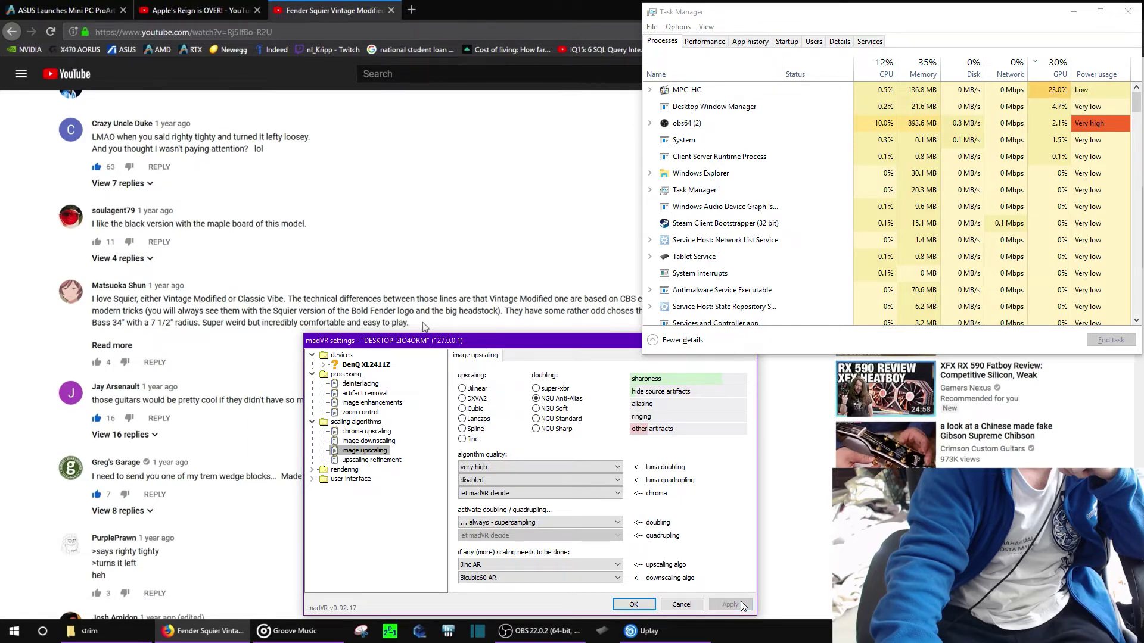
pyautogui.click(539, 468)
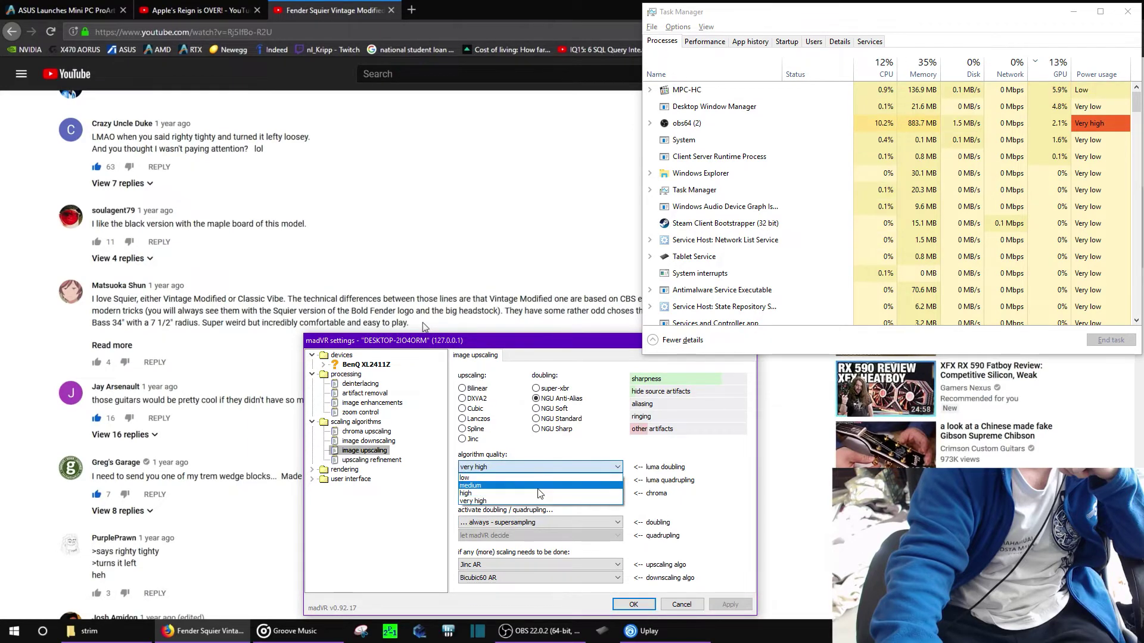
pyautogui.click(538, 487)
pyautogui.click(730, 605)
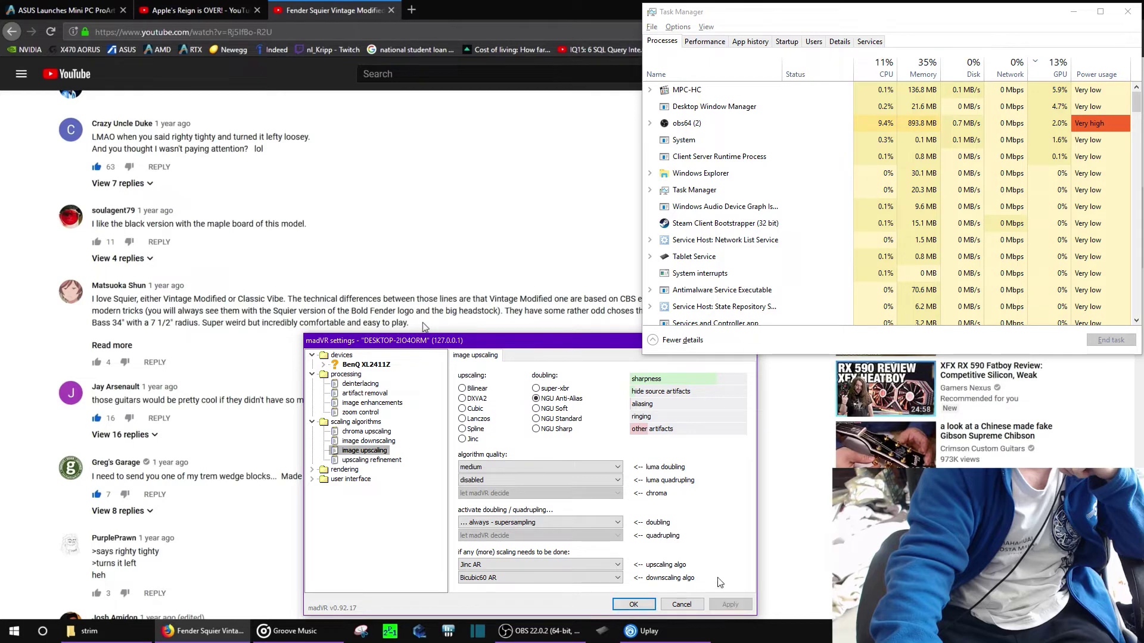
# Compare NGU Standard and NGU Anti-Alias doubling by applying them alternately, finishing with NGU Standard applied
pyautogui.click(554, 421)
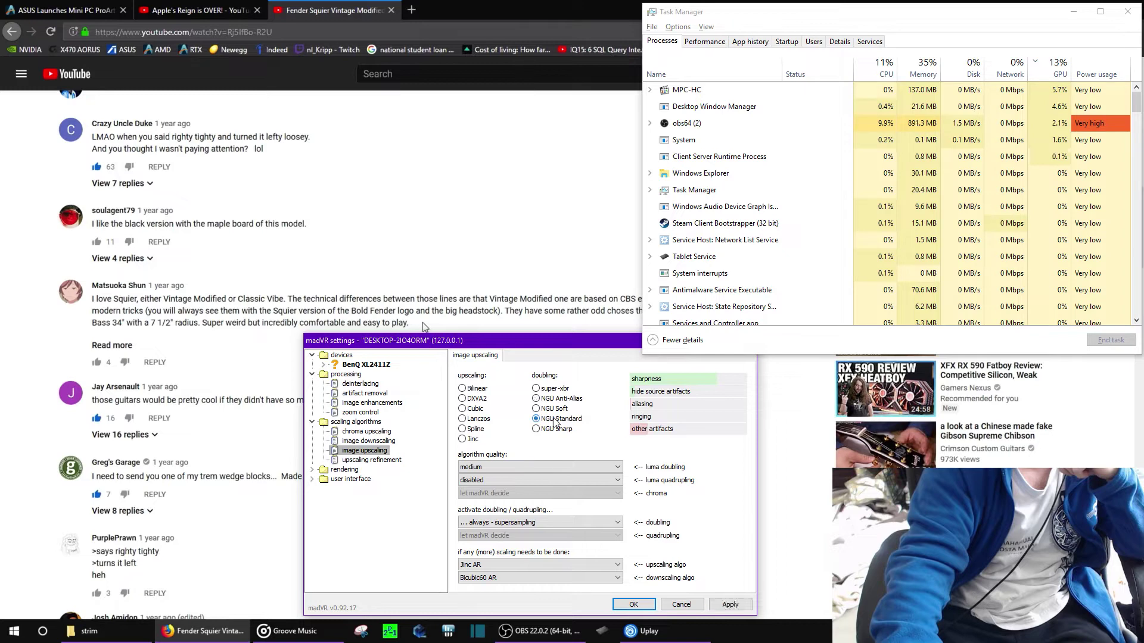
pyautogui.click(730, 605)
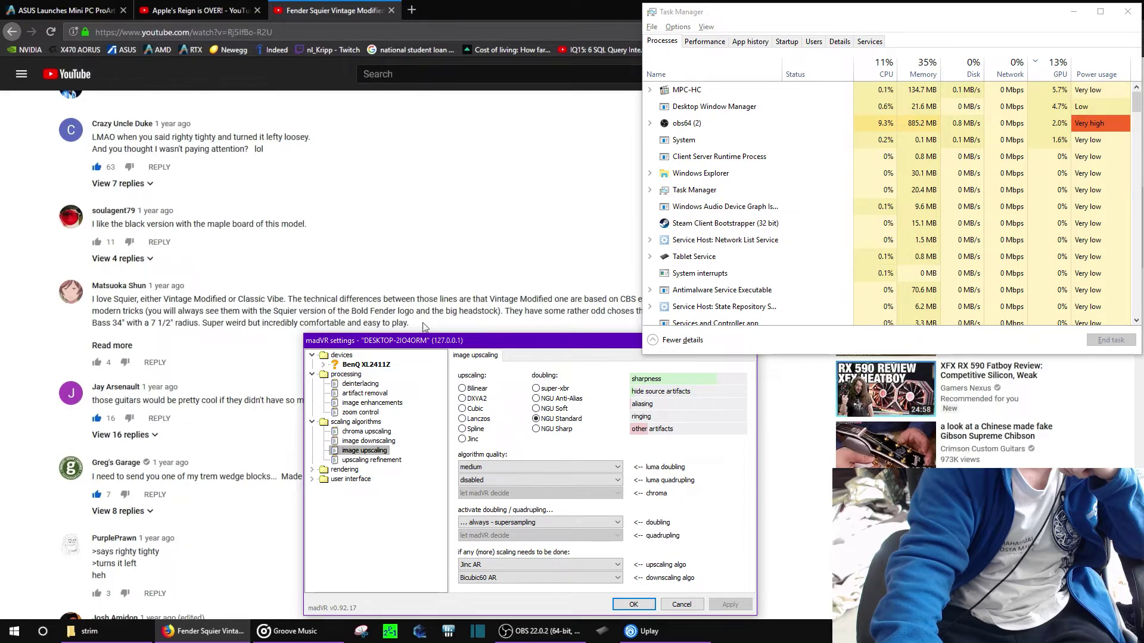
pyautogui.click(536, 398)
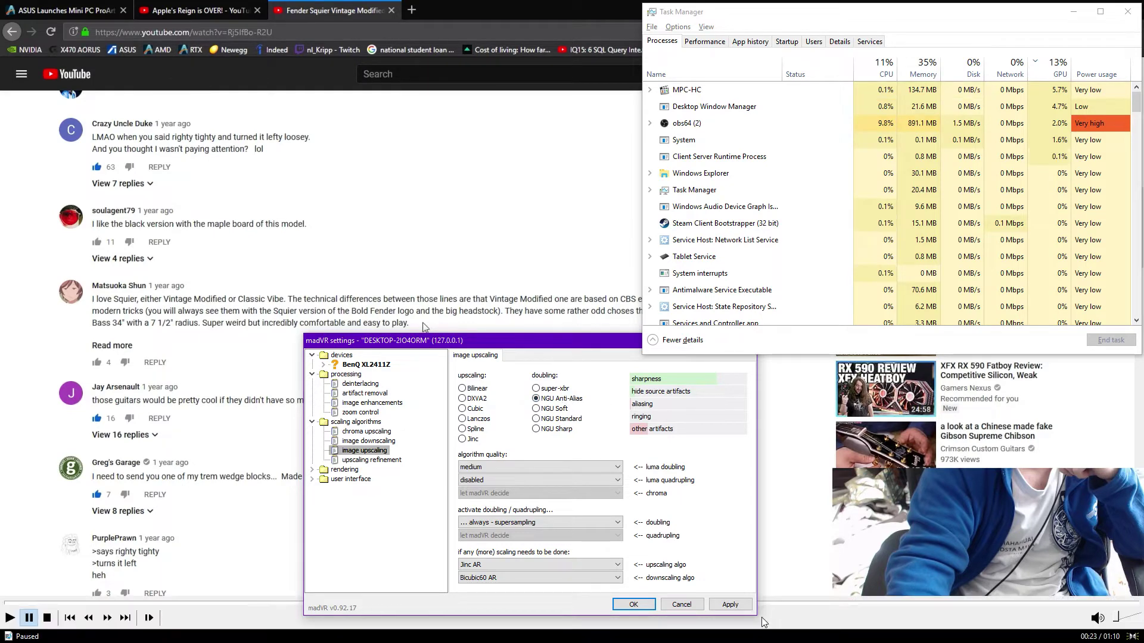
pyautogui.click(730, 604)
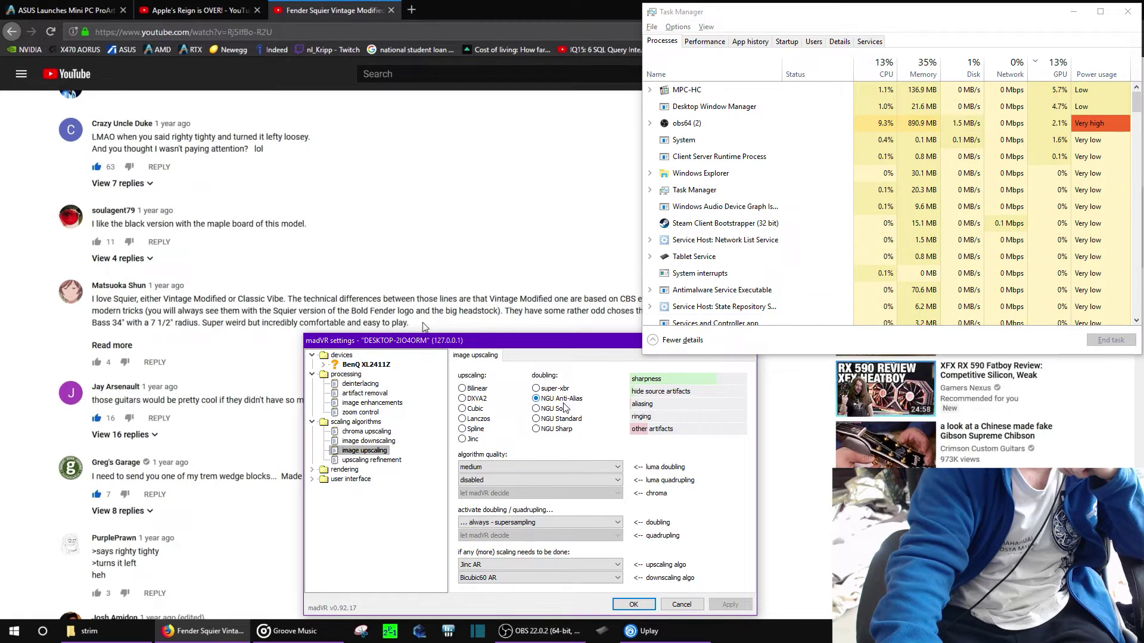
pyautogui.click(557, 419)
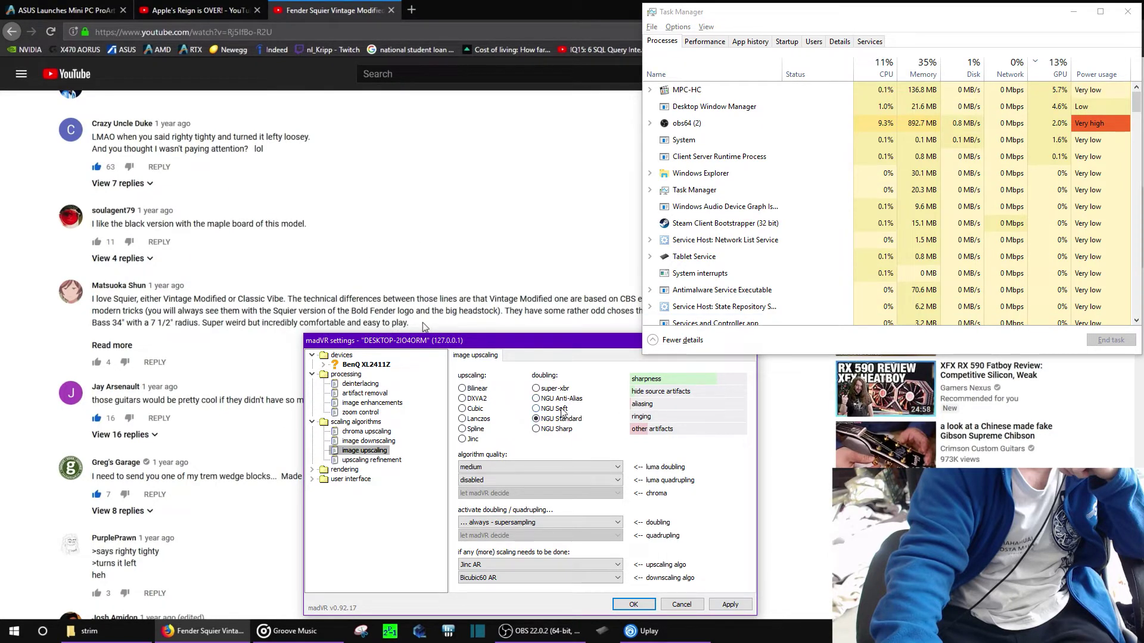
pyautogui.click(552, 398)
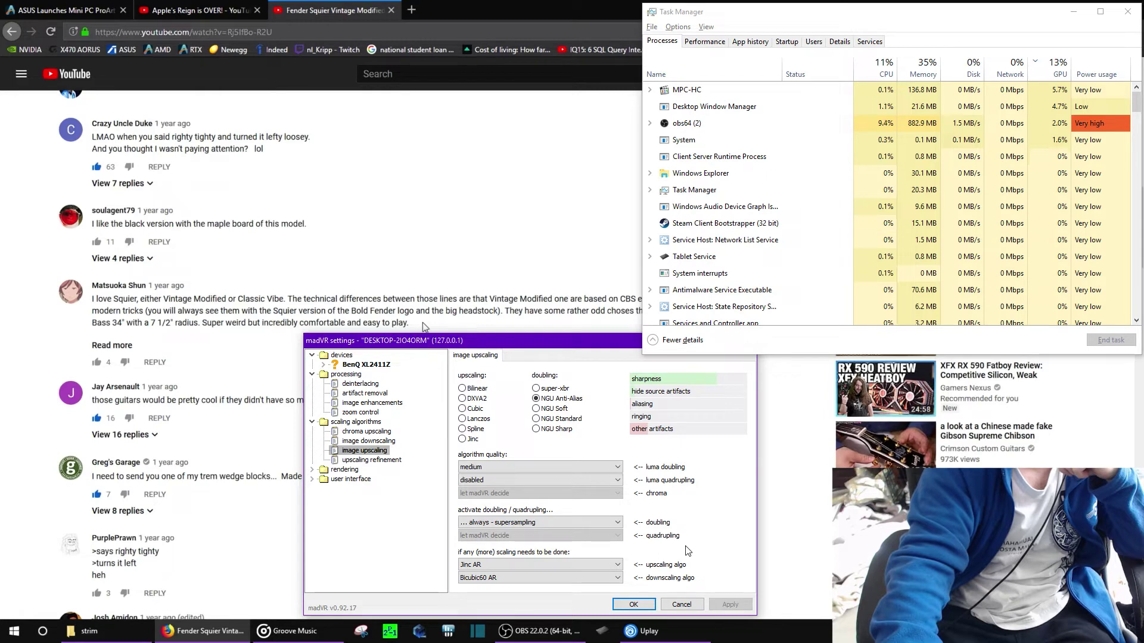
pyautogui.click(563, 419)
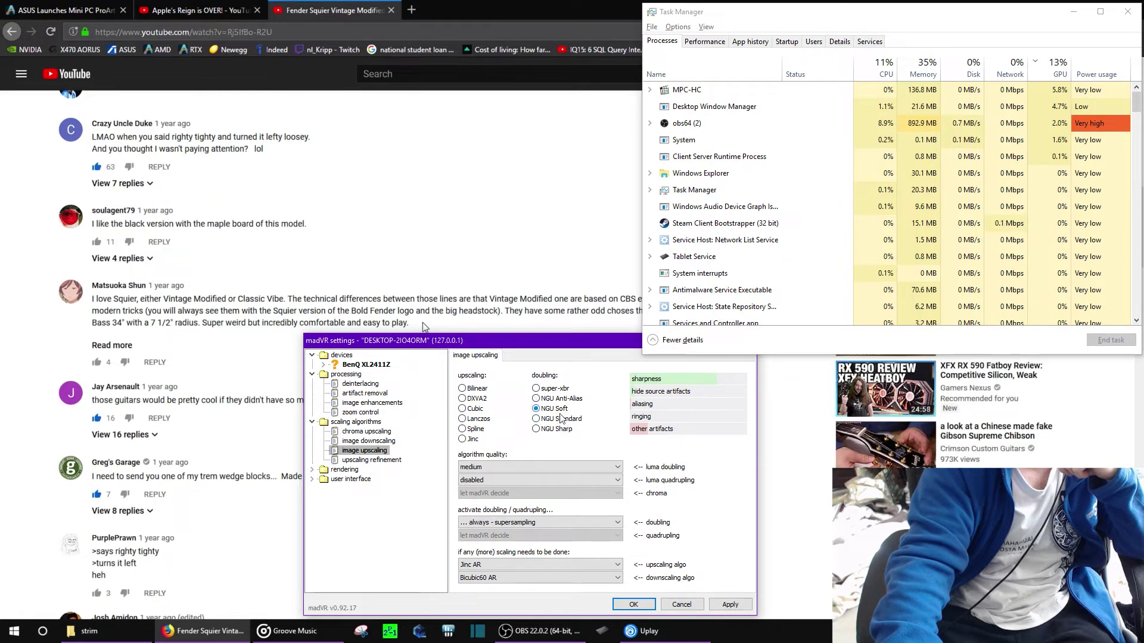
pyautogui.click(727, 606)
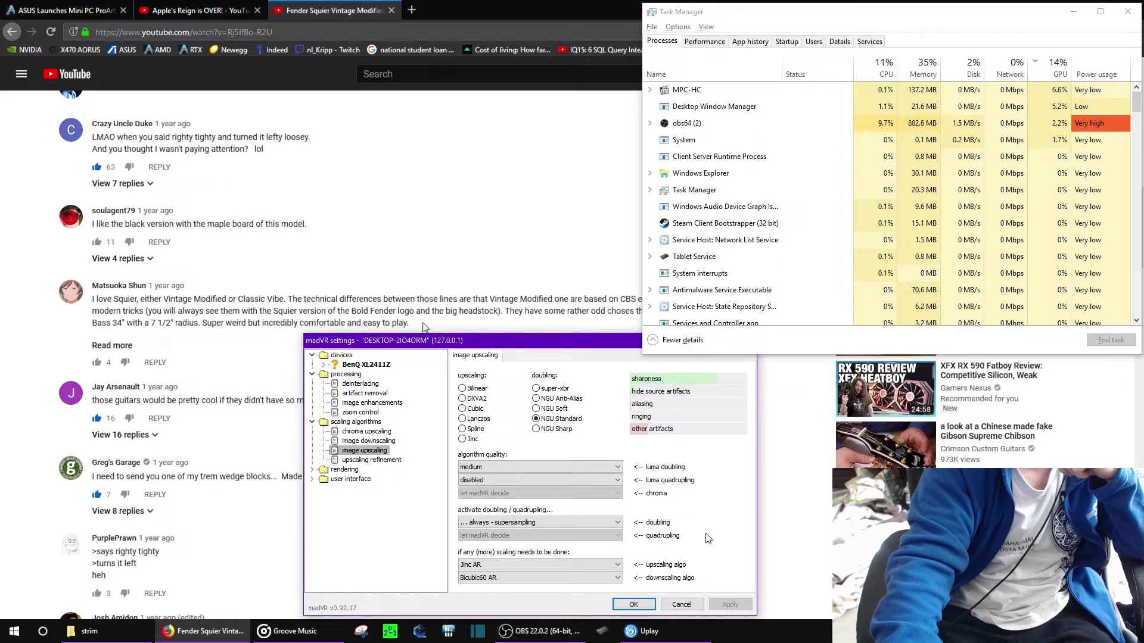
# Set the upscaling algorithm for any additional scaling to Bilinear and apply it
pyautogui.click(540, 523)
pyautogui.click(539, 568)
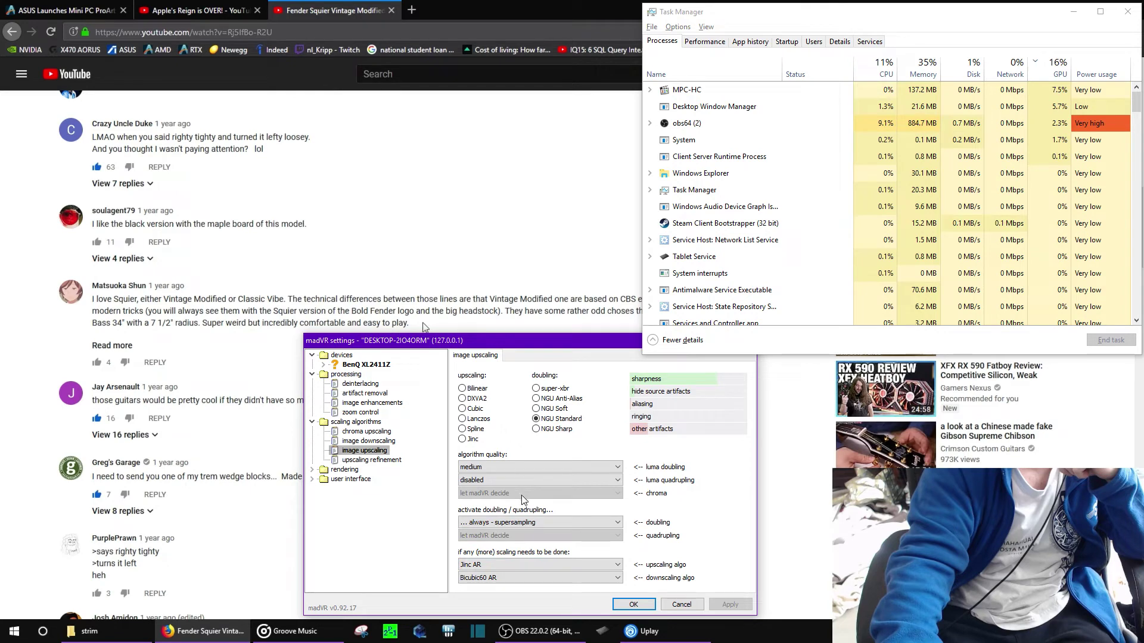
pyautogui.click(507, 565)
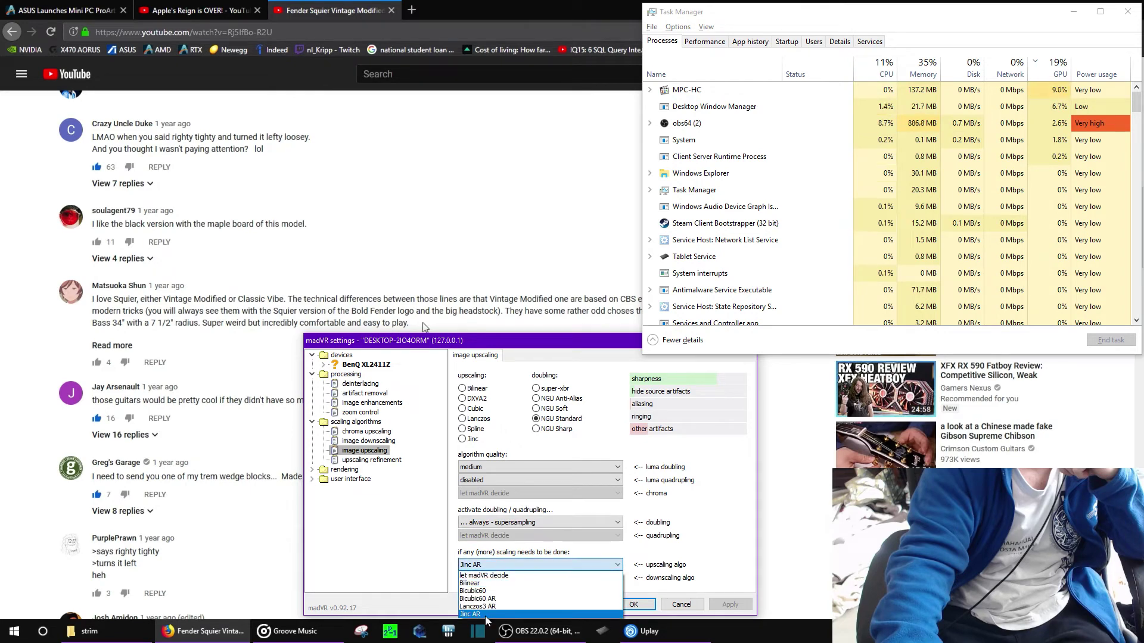
pyautogui.click(567, 584)
pyautogui.click(717, 608)
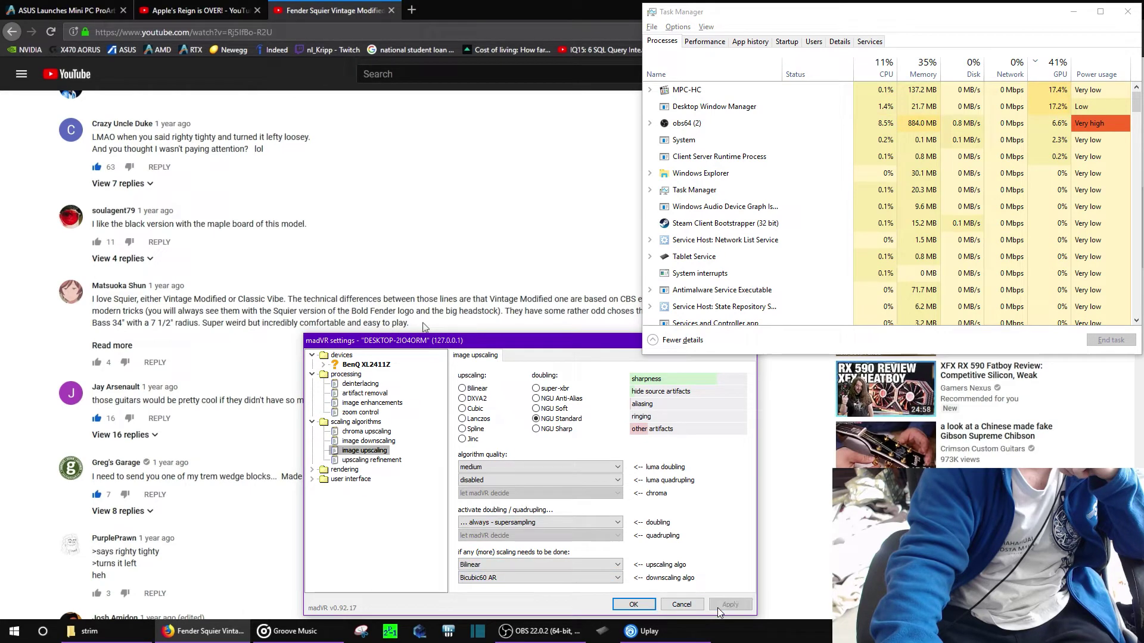
# Try Lanczos3 AR, and apply Jinc AR as the upscaling algorithm for additional scaling, keeping Bicubic60 AR for downscaling
pyautogui.click(553, 564)
pyautogui.click(494, 614)
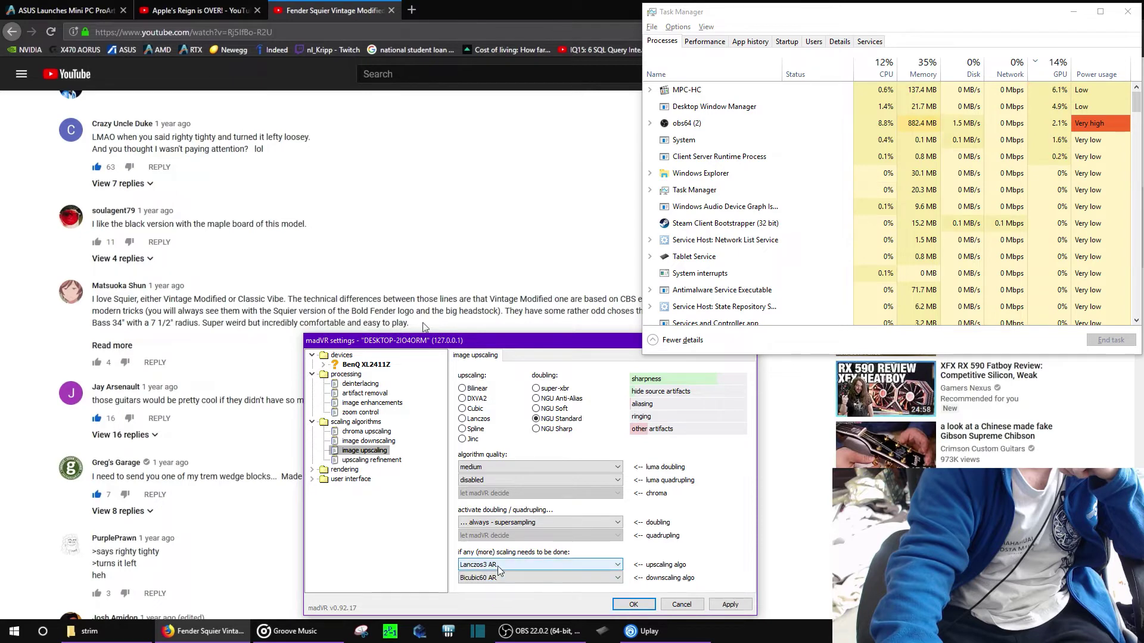
pyautogui.click(539, 565)
pyautogui.click(482, 614)
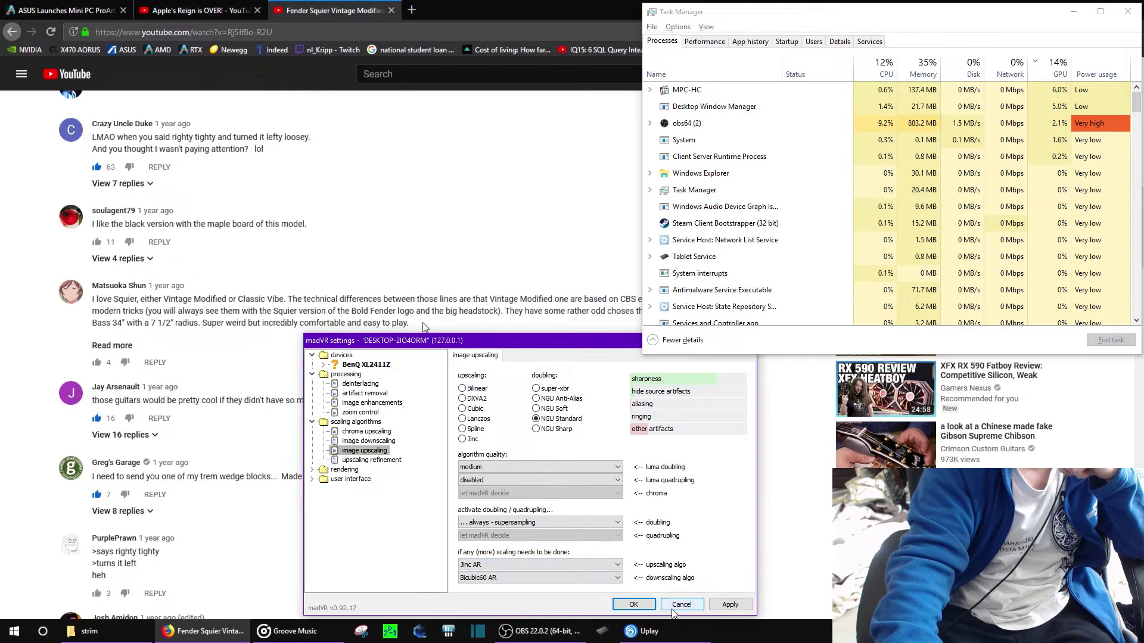
pyautogui.click(562, 578)
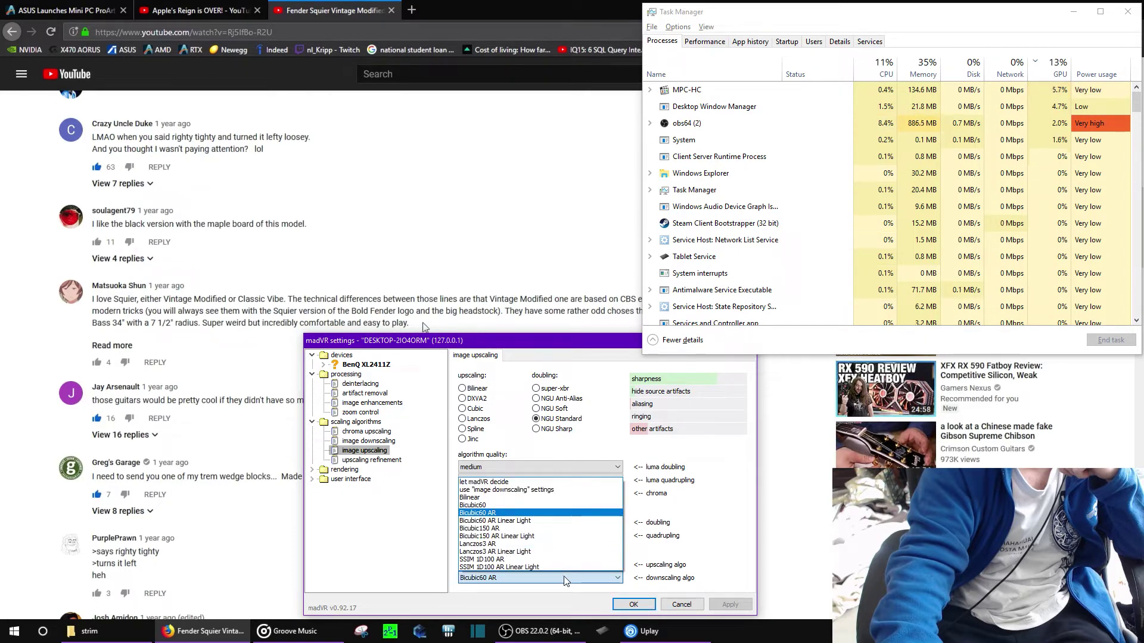
pyautogui.click(490, 513)
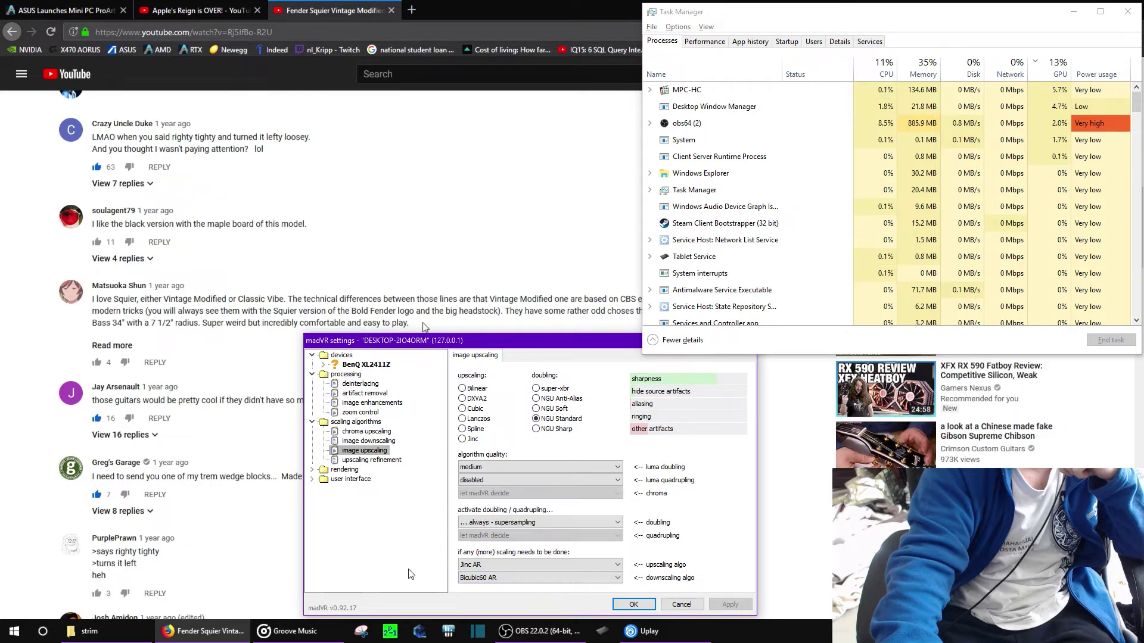
# Review the image downscaling, chroma upscaling, image enhancements and artifact removal settings
pyautogui.click(353, 444)
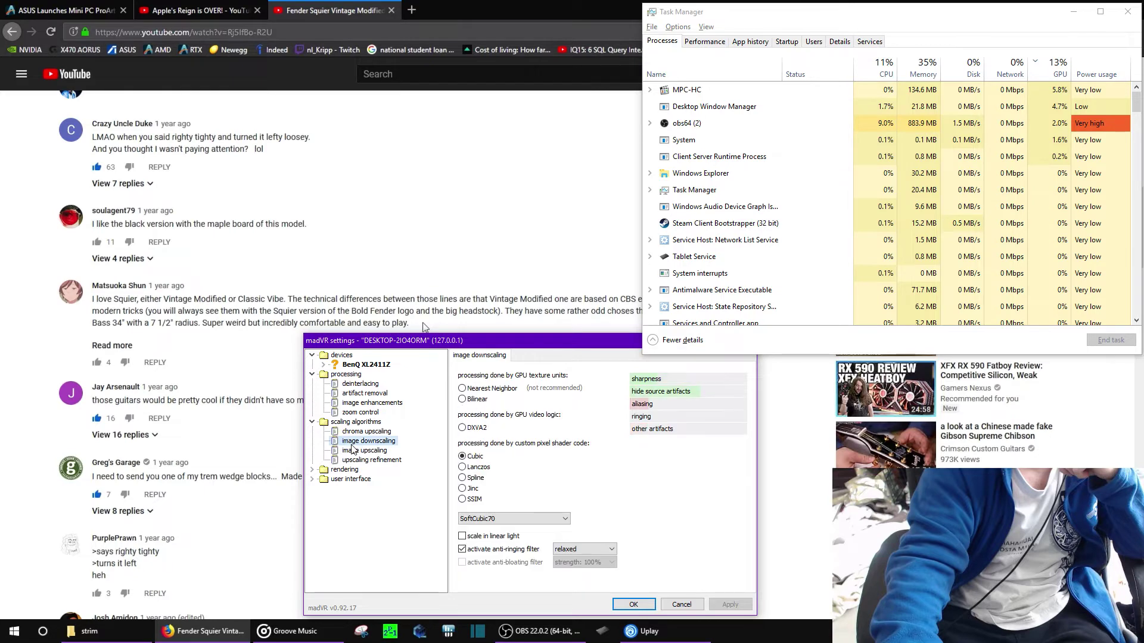
pyautogui.click(362, 433)
pyautogui.click(360, 404)
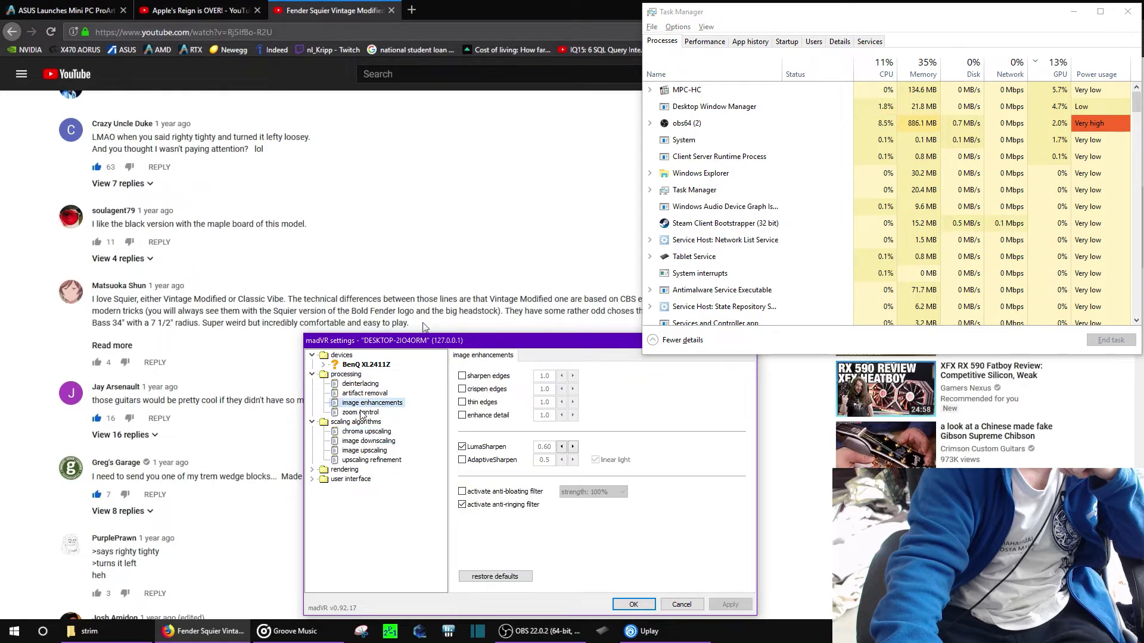
pyautogui.click(355, 397)
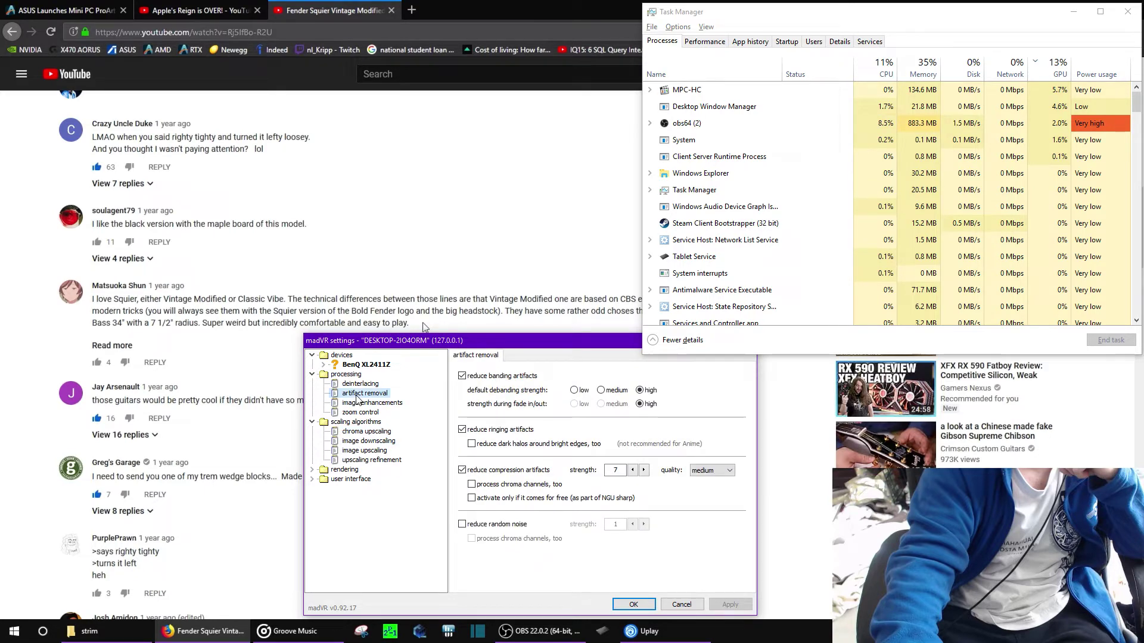
# Examine the rendering settings, including general, exclusive mode, smooth motion, dithering and trade quality for performance, and return to image downscaling
pyautogui.click(312, 469)
pyautogui.click(364, 480)
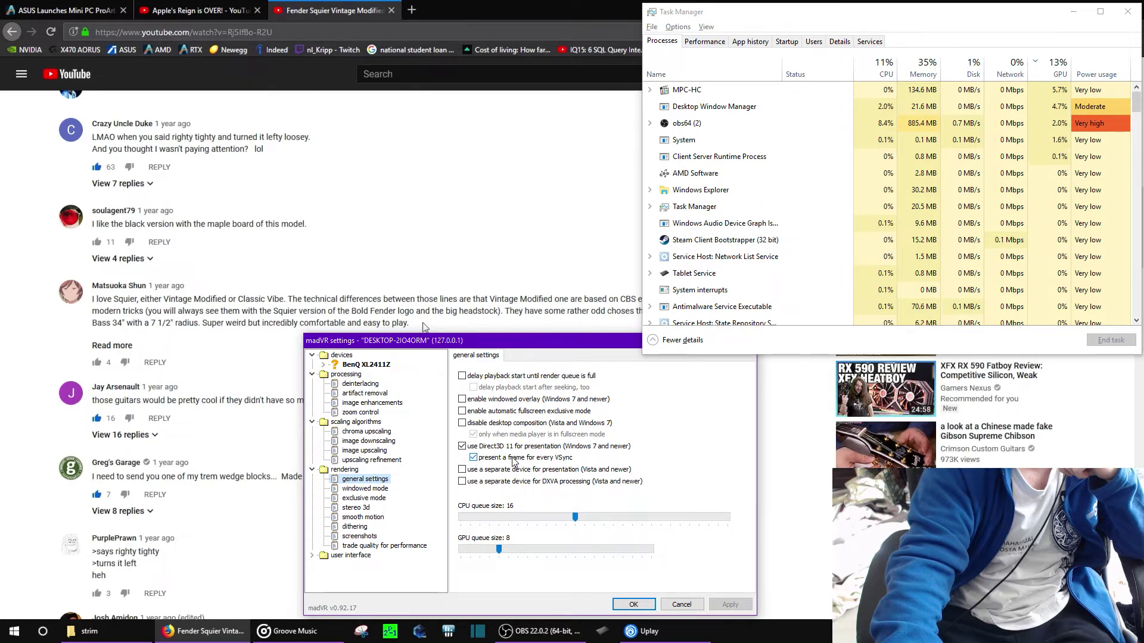
pyautogui.click(363, 499)
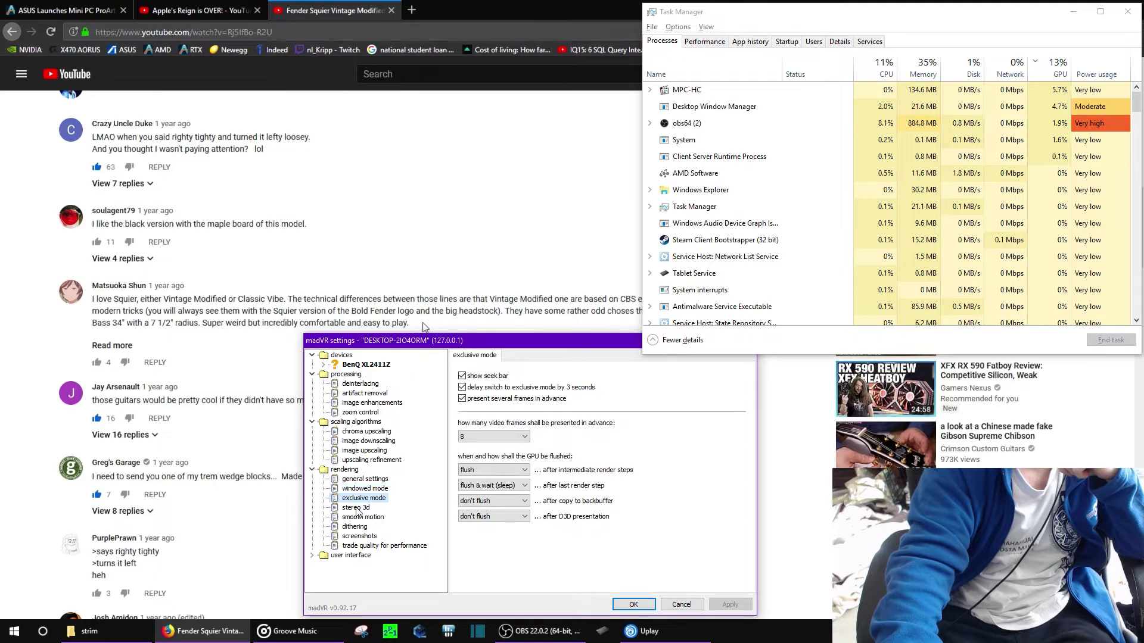
pyautogui.click(360, 507)
pyautogui.click(362, 517)
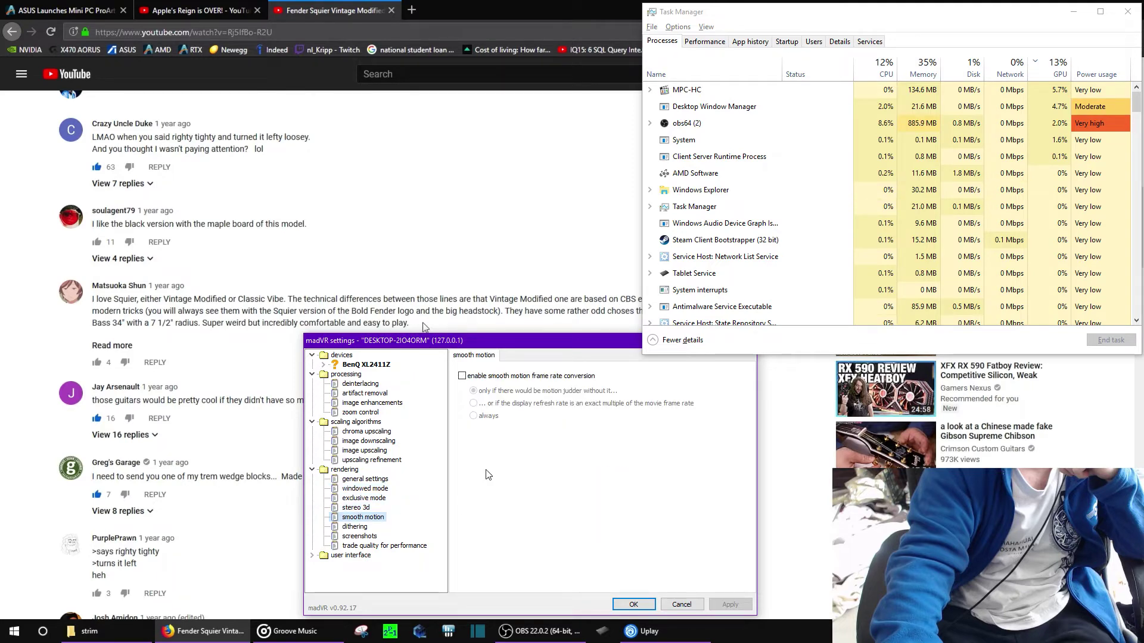
pyautogui.click(360, 527)
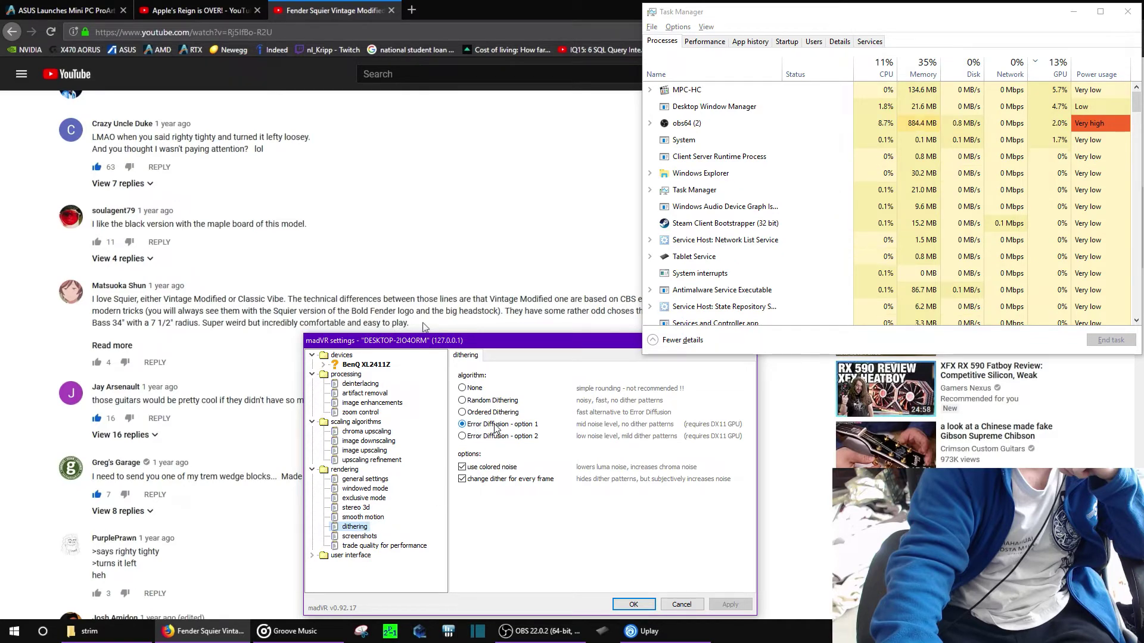
pyautogui.click(369, 546)
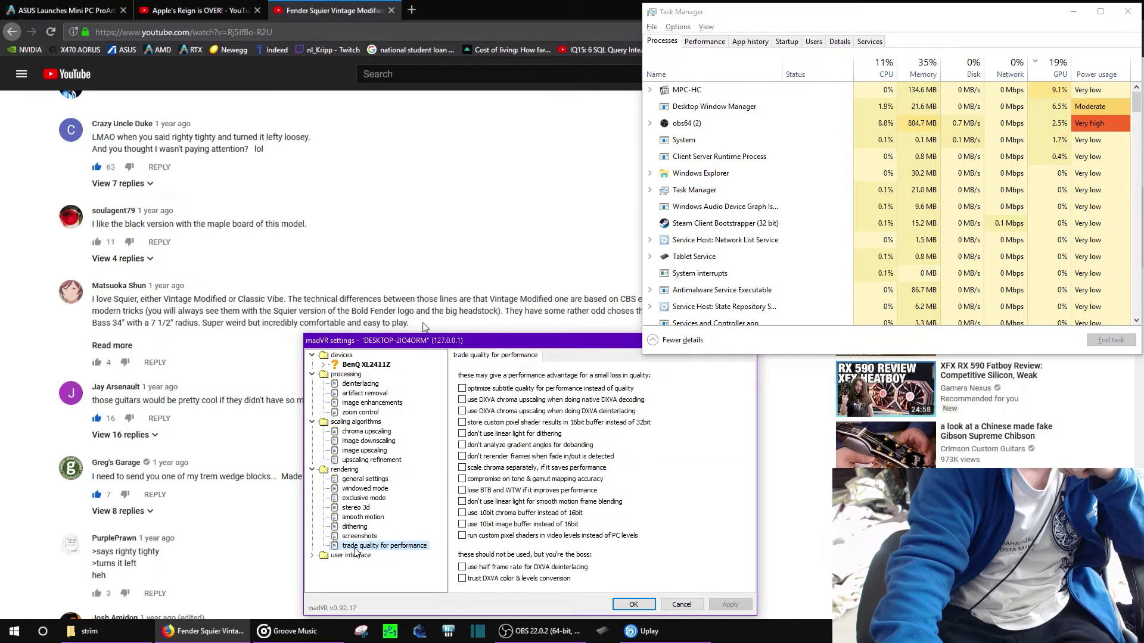
pyautogui.click(311, 556)
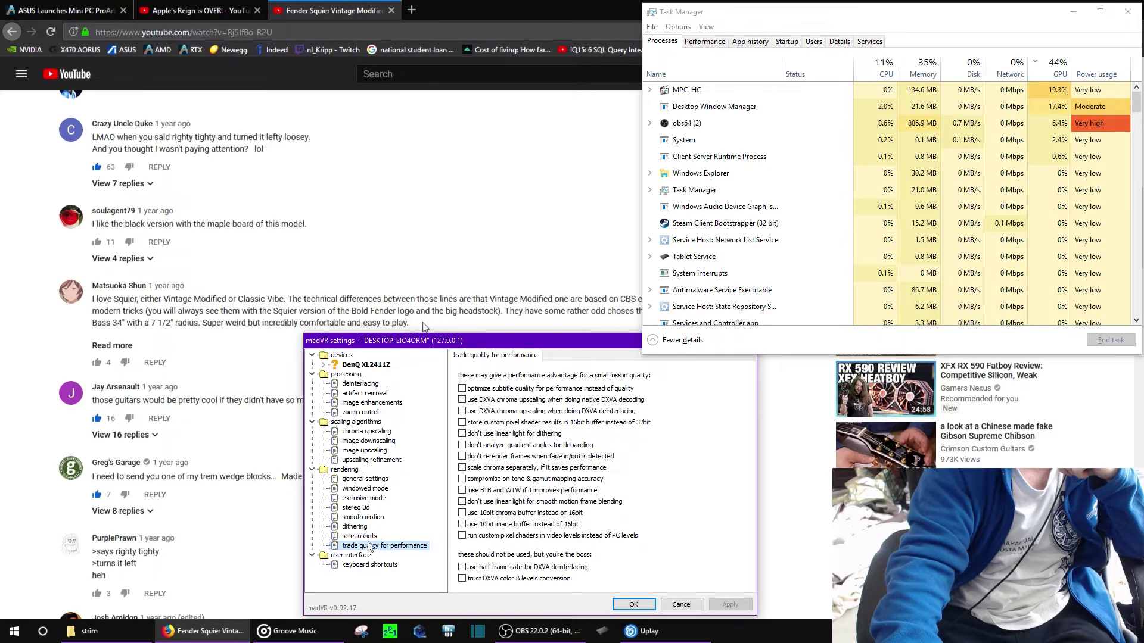
pyautogui.click(368, 441)
# Browse up and down the YouTube comments during video playback while examining MPC-HC's GPU load in Task Manager
pyautogui.click(424, 219)
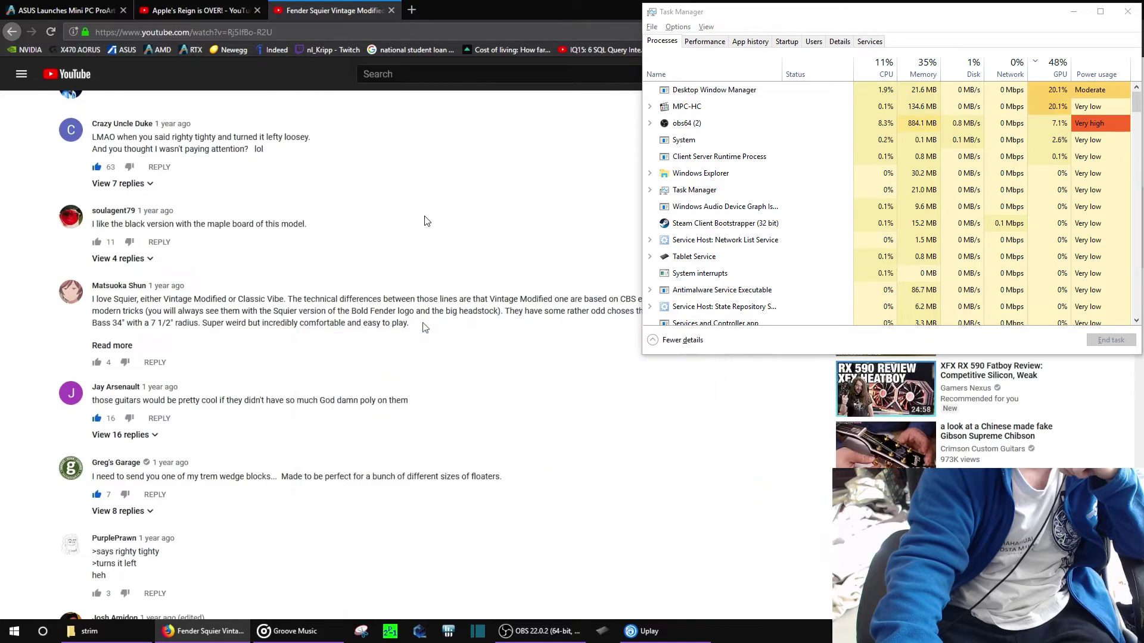
pyautogui.scroll(-10, 426, 221)
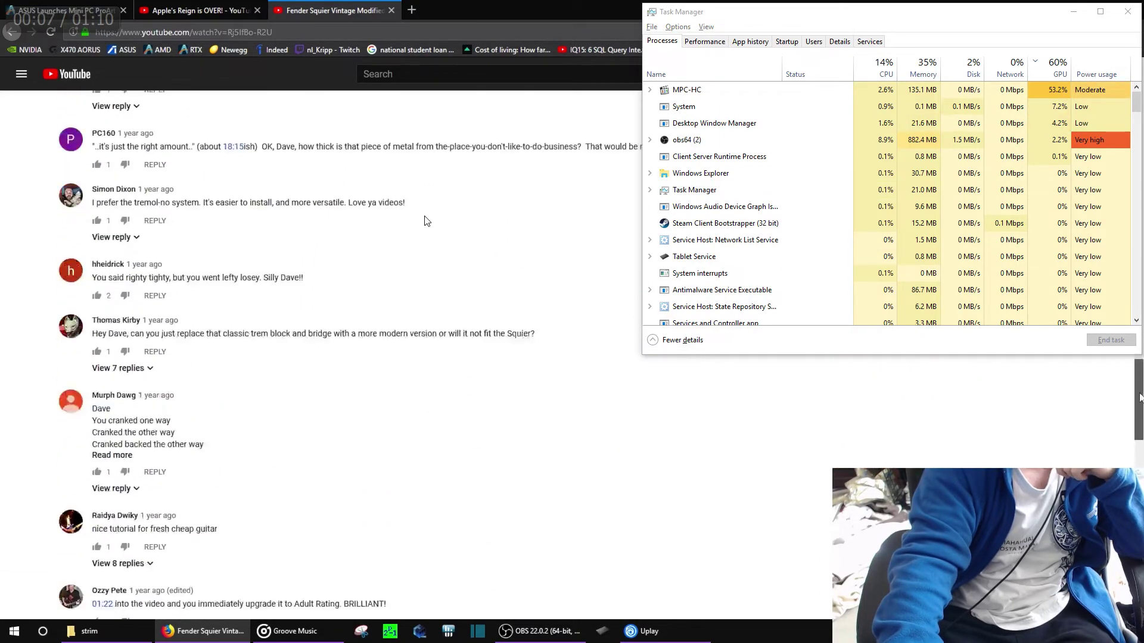
pyautogui.scroll(10, 426, 221)
pyautogui.scroll(-5, 426, 221)
pyautogui.scroll(-7, 426, 221)
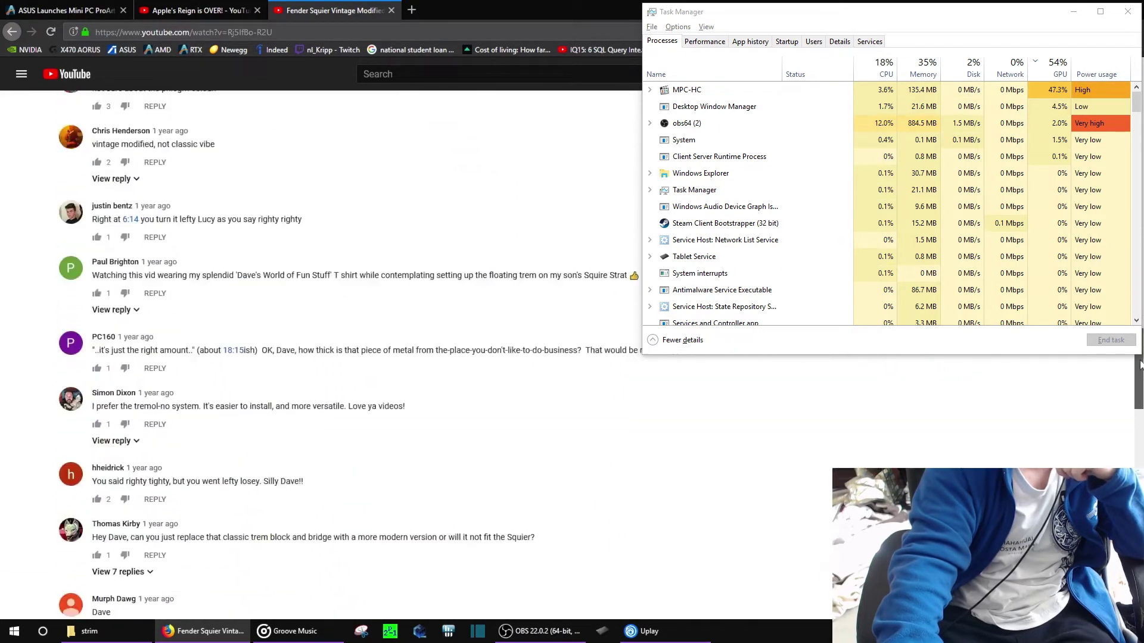
pyautogui.scroll(15, 439, 215)
pyautogui.scroll(-8, 398, 315)
pyautogui.scroll(-5, 398, 316)
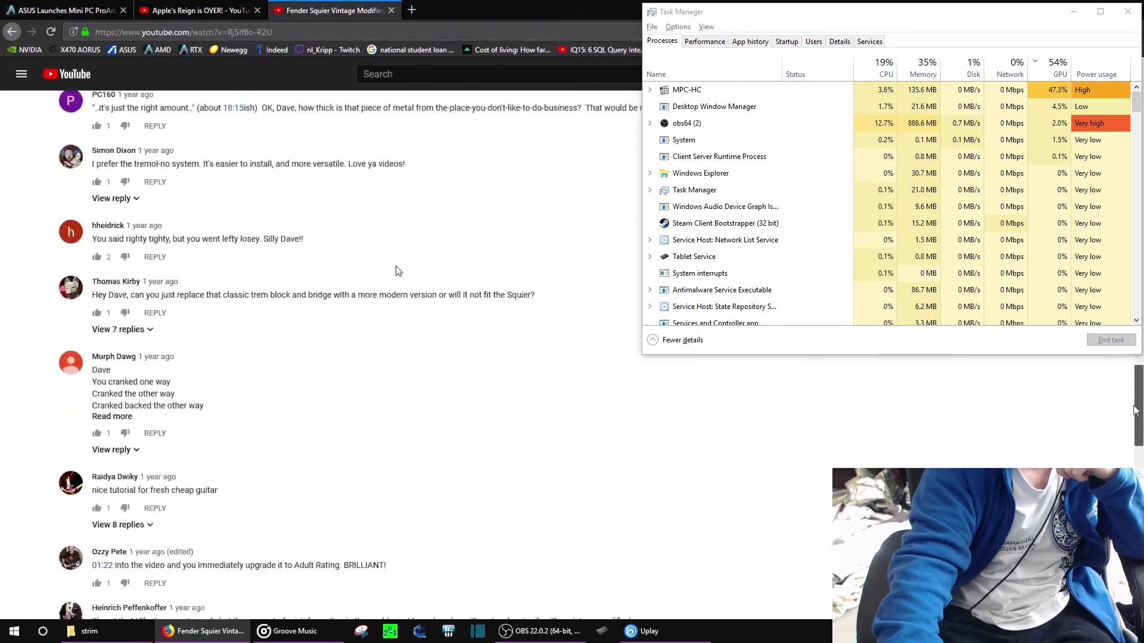
pyautogui.click(559, 631)
pyautogui.click(559, 632)
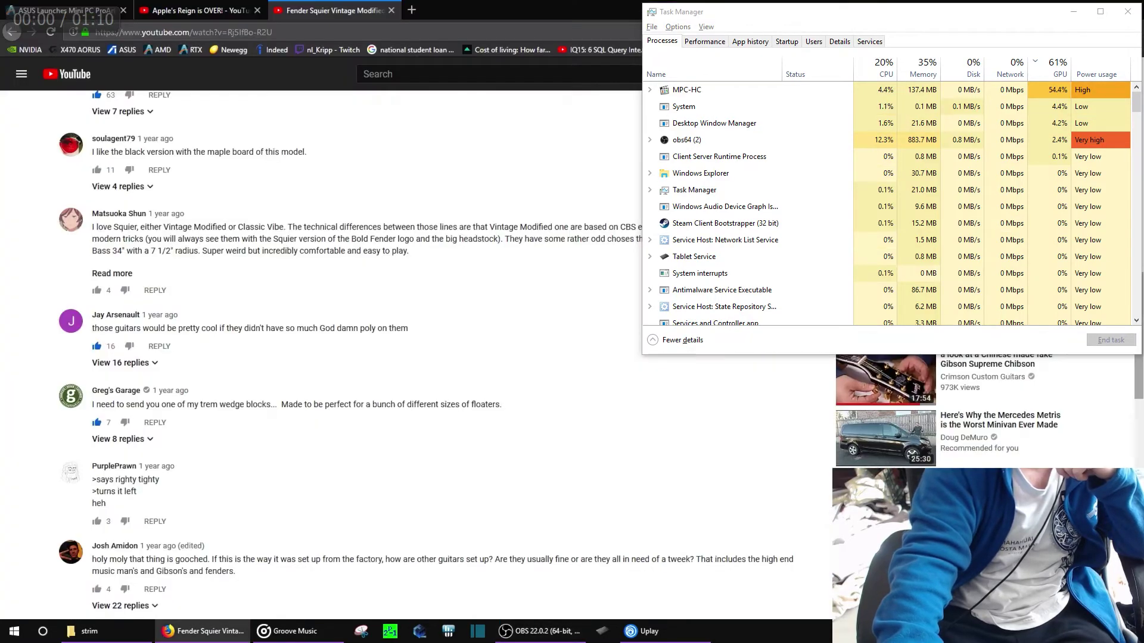
pyautogui.scroll(-8, 427, 297)
pyautogui.scroll(6, 427, 298)
pyautogui.scroll(-8, 1141, 458)
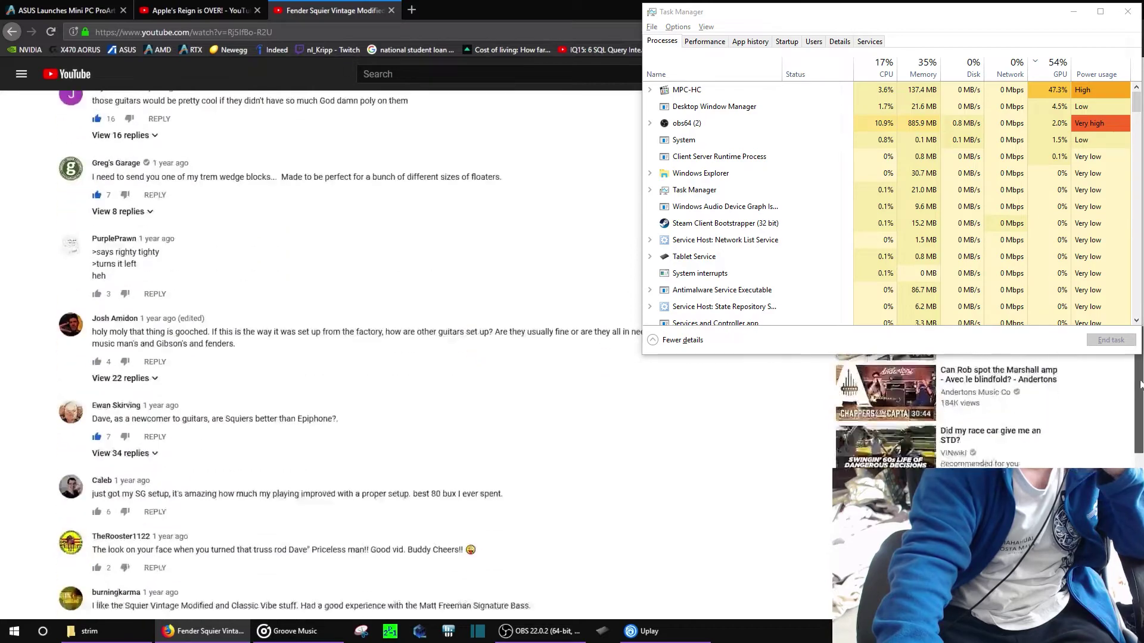
pyautogui.scroll(8, 1142, 458)
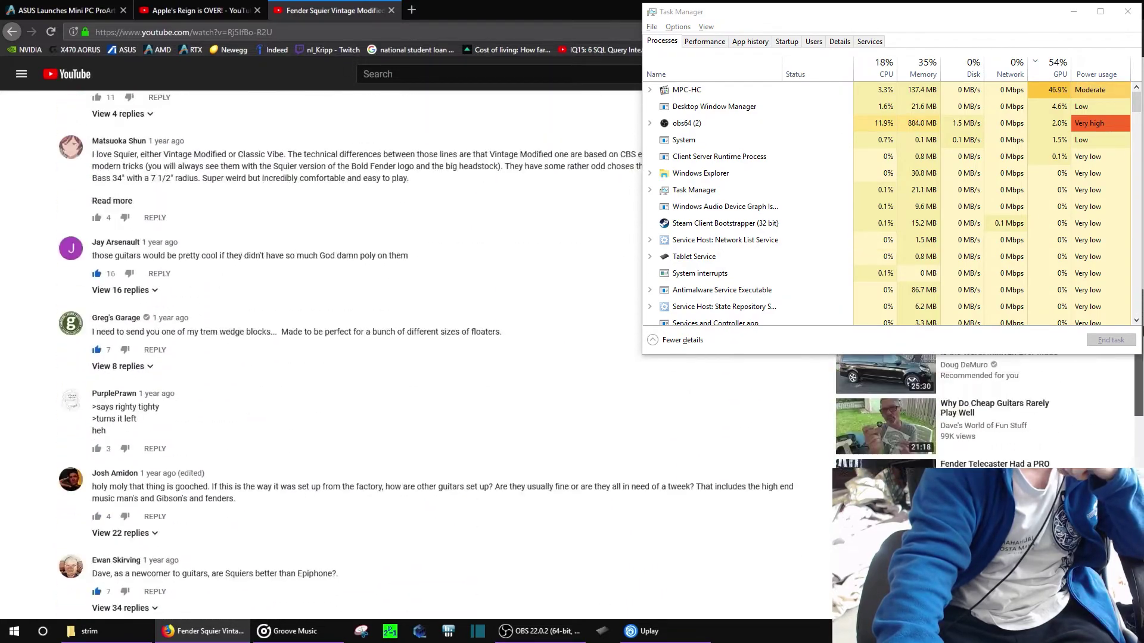
pyautogui.scroll(-8, 1141, 457)
pyautogui.scroll(8, 1142, 458)
pyautogui.scroll(-15, 427, 358)
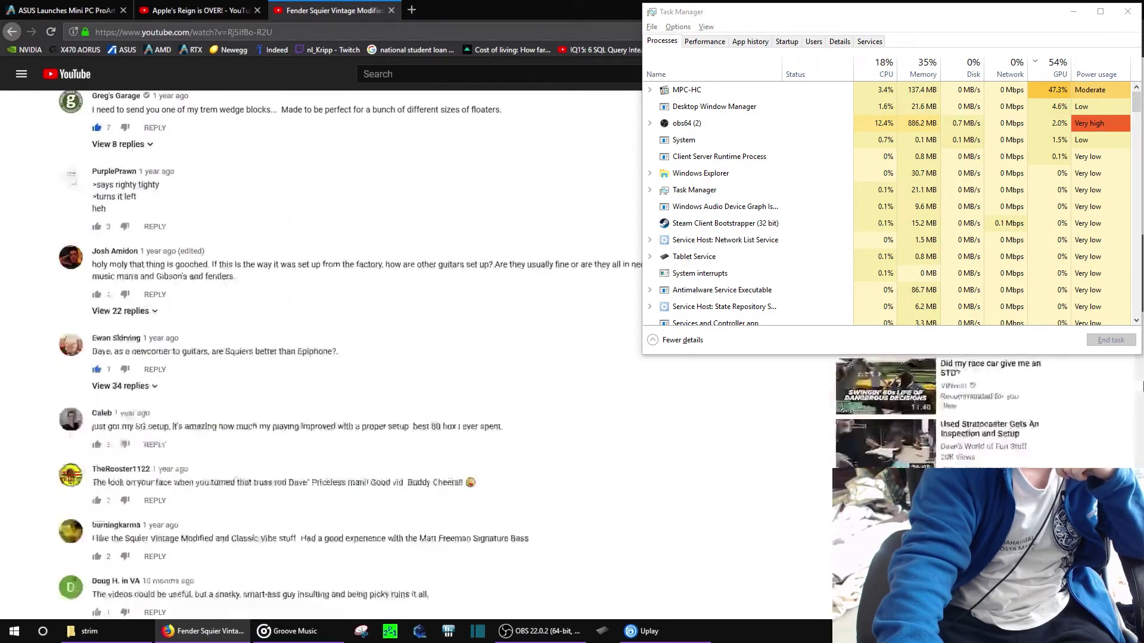
pyautogui.scroll(14, 426, 358)
pyautogui.scroll(-9, 417, 357)
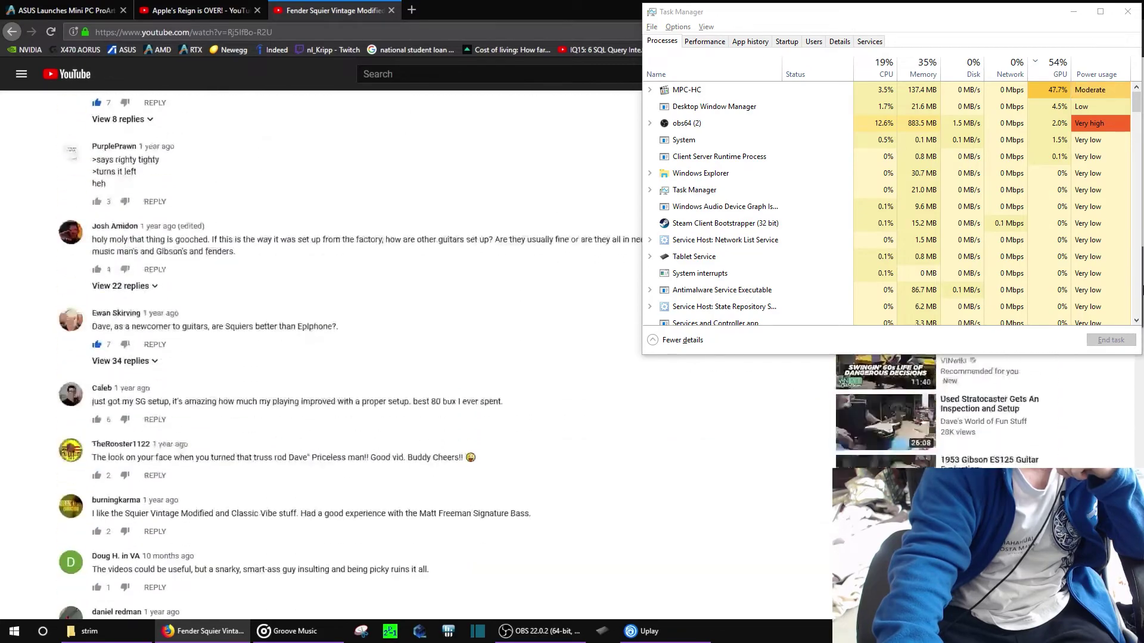
pyautogui.scroll(11, 417, 357)
pyautogui.scroll(-20, 417, 357)
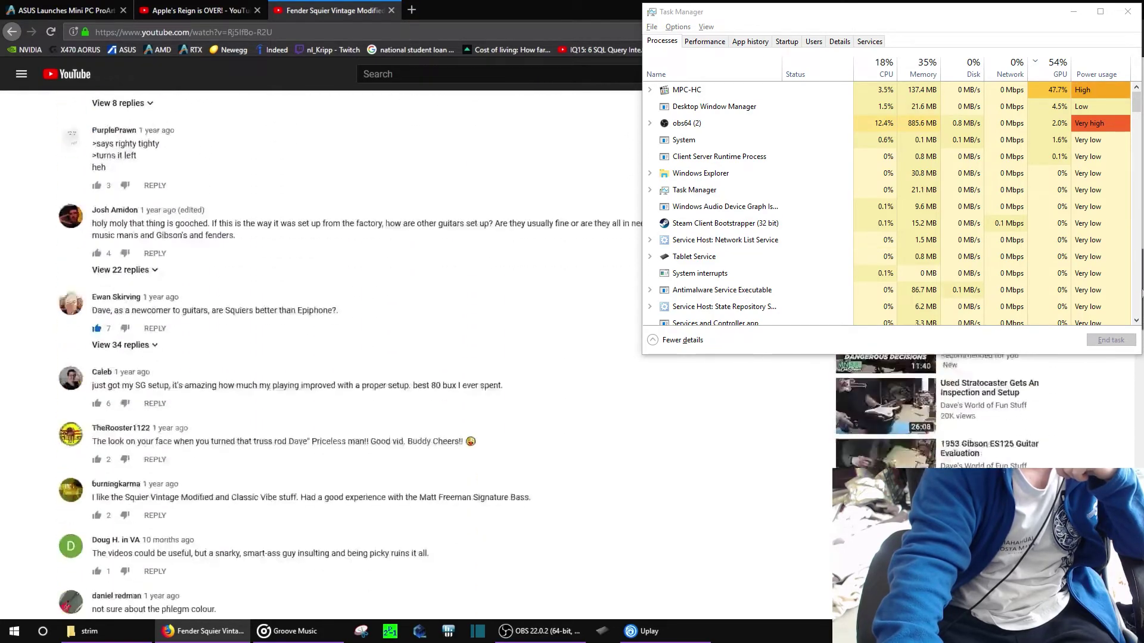
pyautogui.scroll(15, 322, 357)
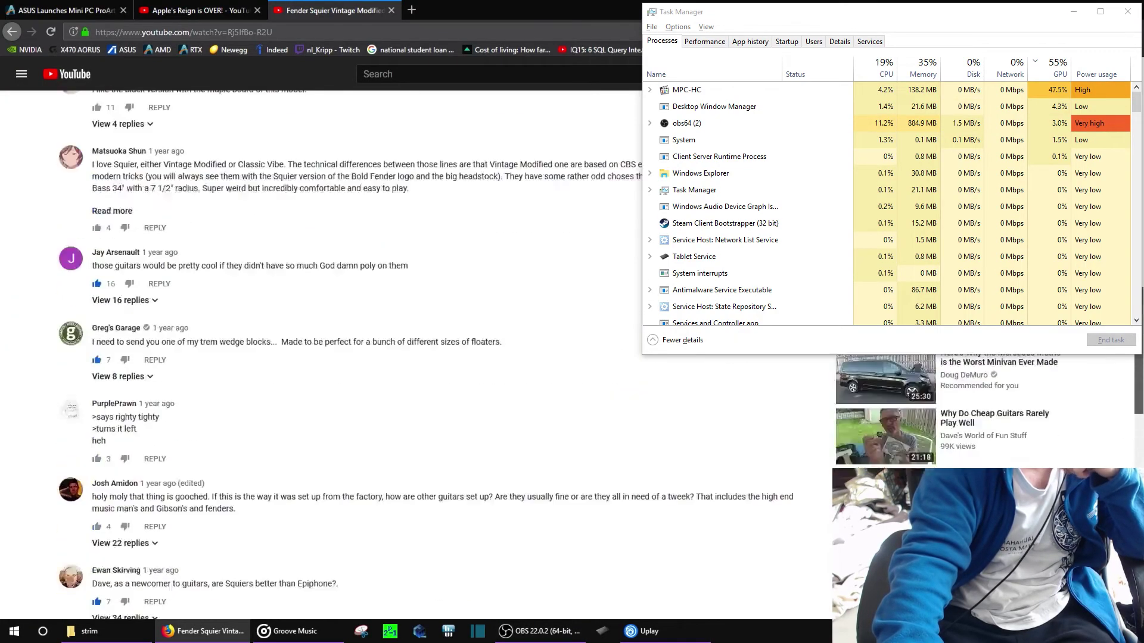
pyautogui.scroll(-7, 417, 358)
pyautogui.scroll(-5, 322, 358)
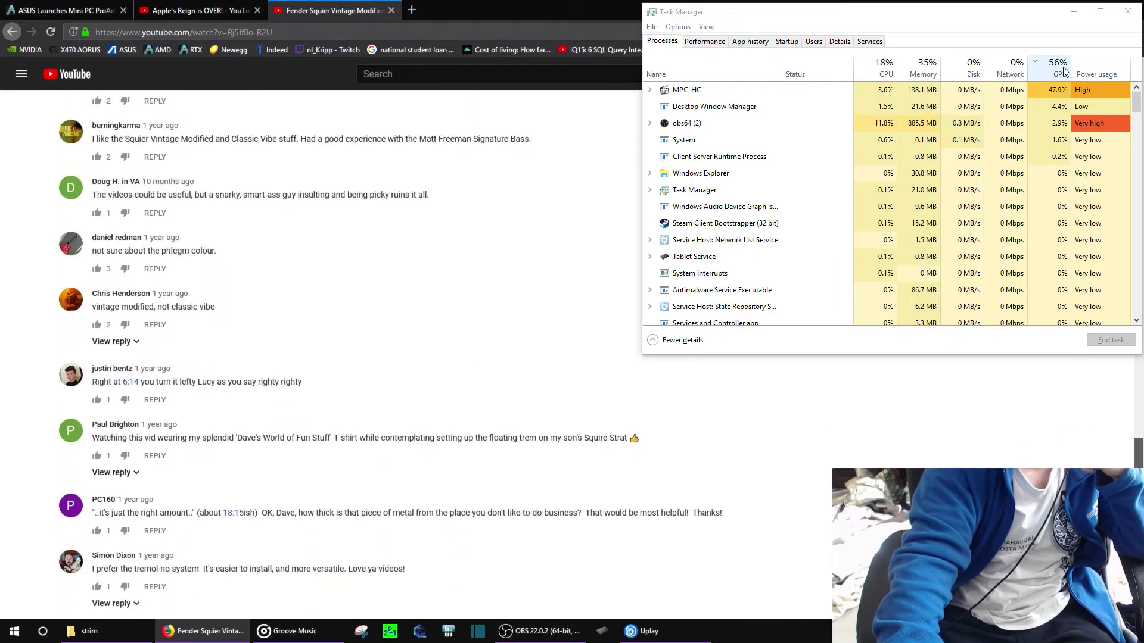
pyautogui.scroll(11, 321, 358)
pyautogui.scroll(-10, 322, 357)
pyautogui.scroll(1, 417, 358)
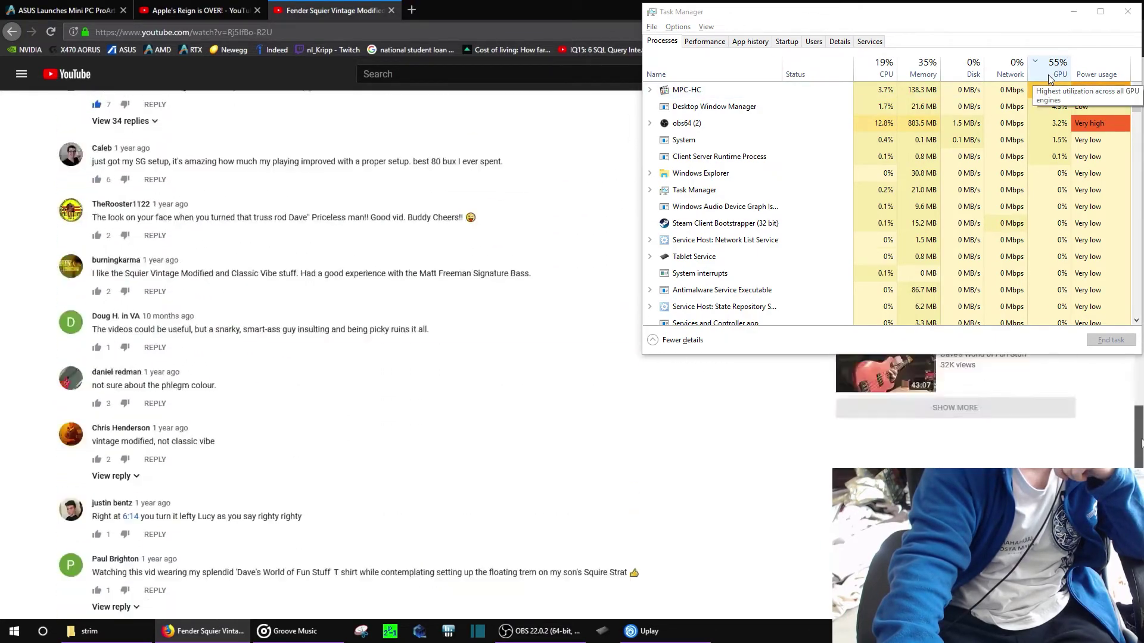
pyautogui.scroll(-9, 417, 357)
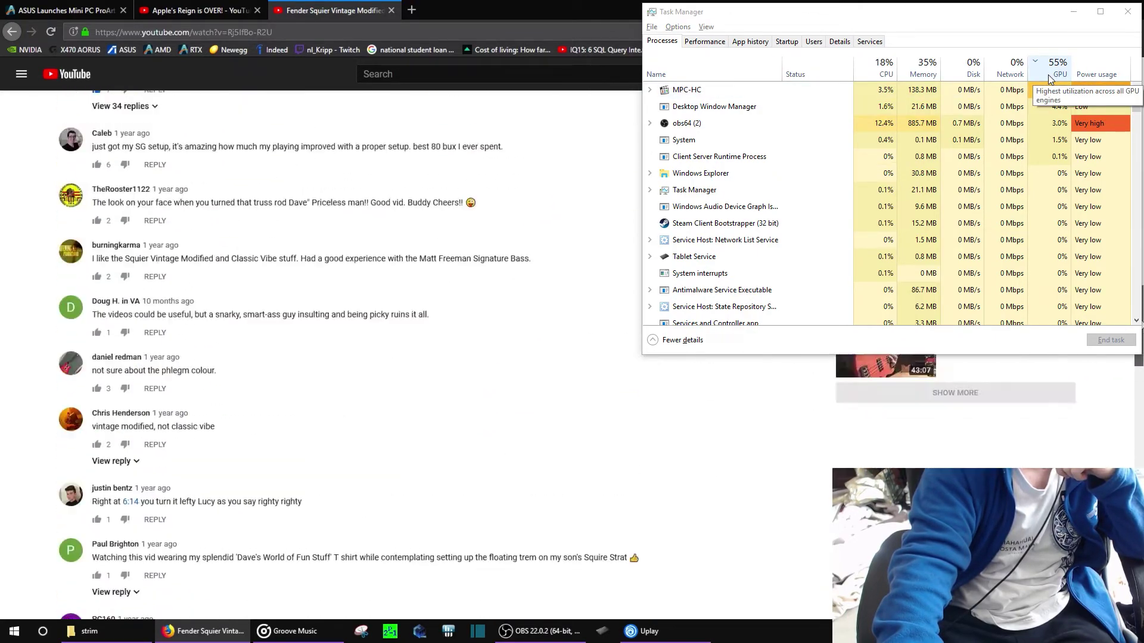
# Try very high quality for compression artifact reduction in the artifact removal settings, and restore it to medium, applying each setting
pyautogui.hotkey('alt', 'Tab')
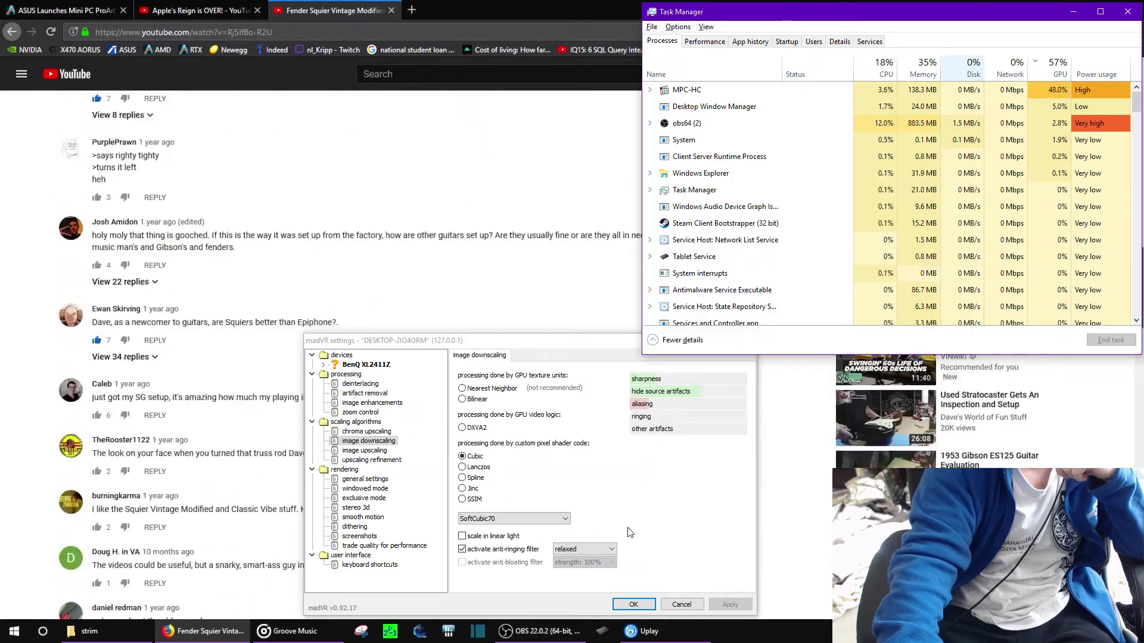
pyautogui.click(712, 470)
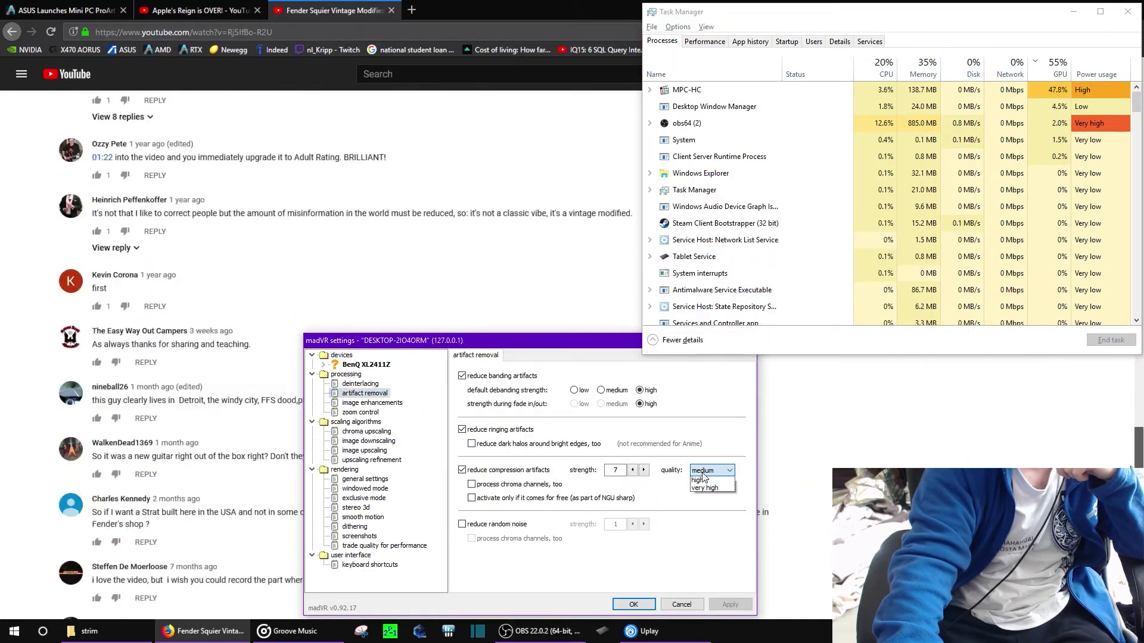
pyautogui.click(709, 509)
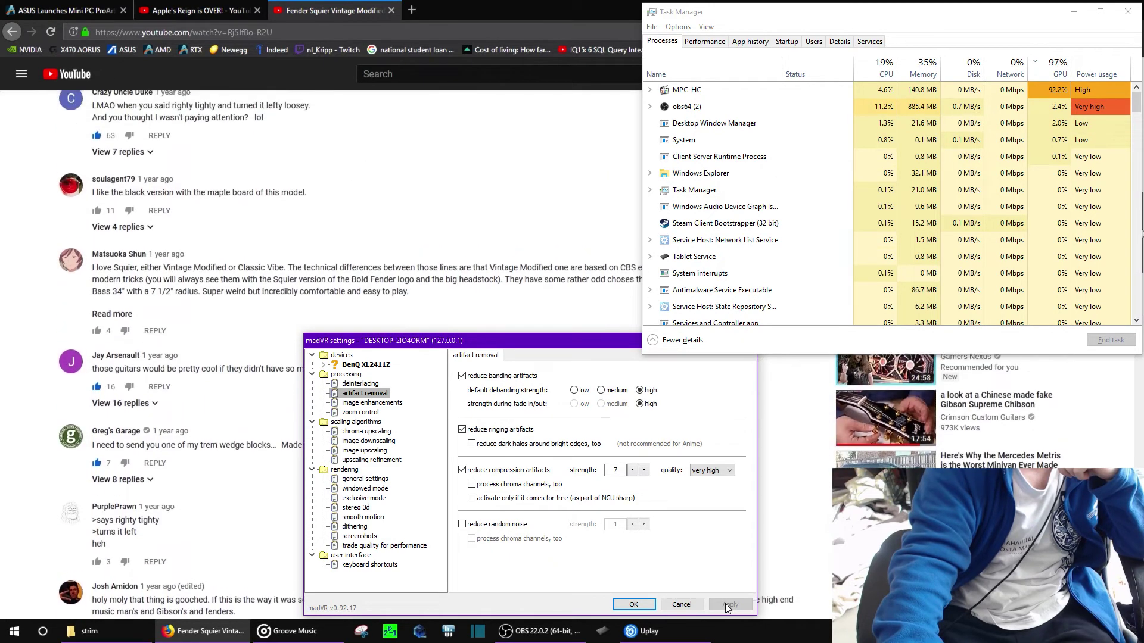
pyautogui.click(712, 470)
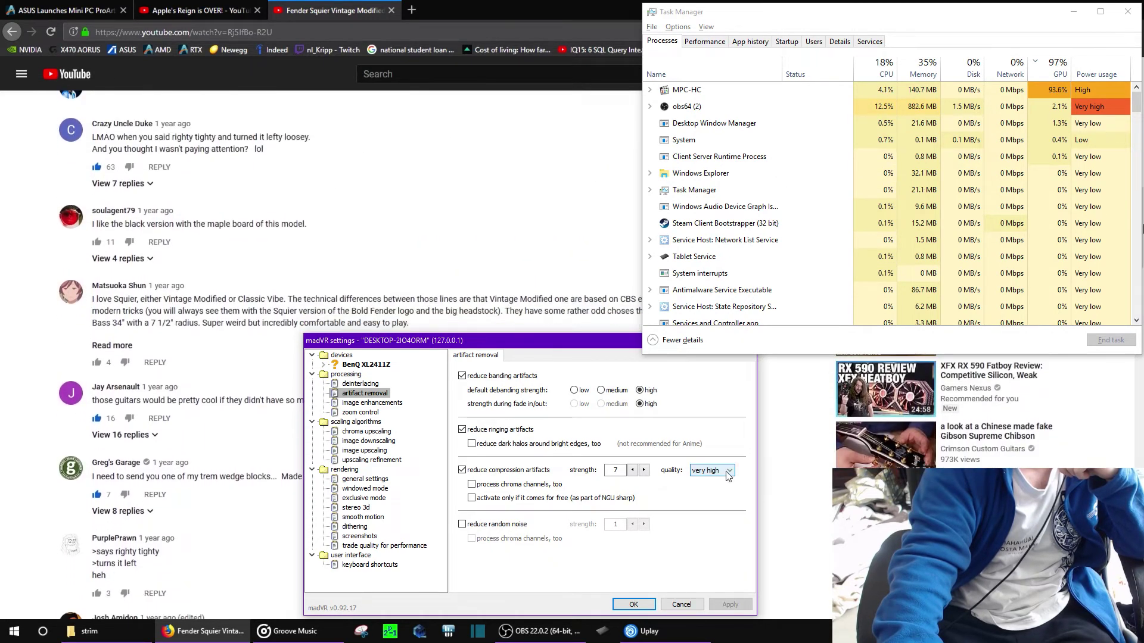
pyautogui.click(709, 488)
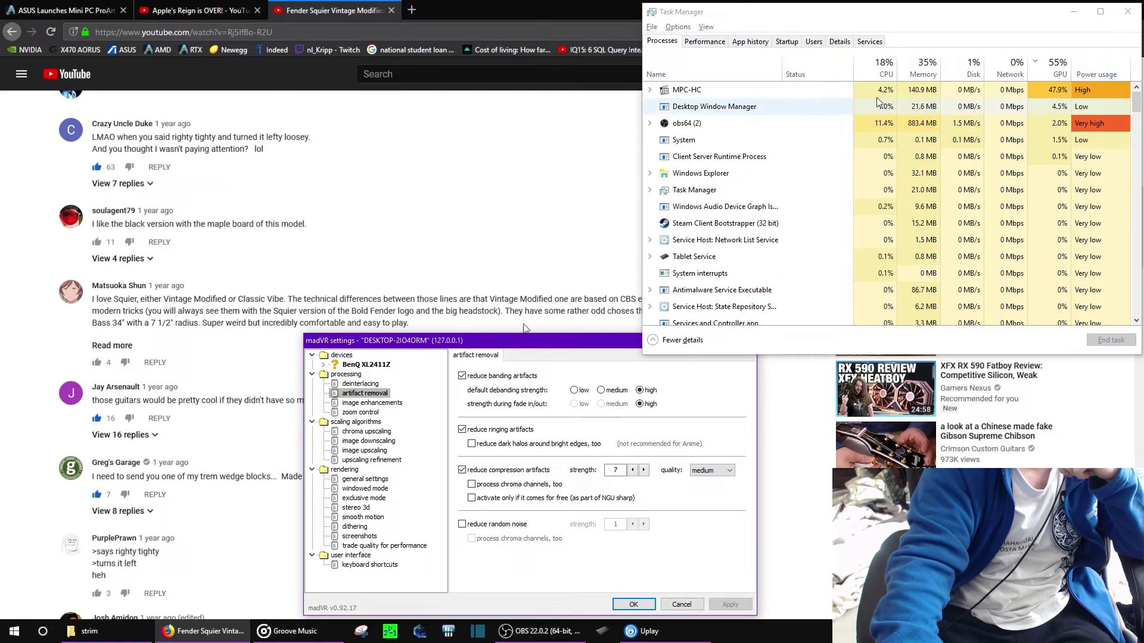
# Check the CPU and GPU load in Task Manager while moving through the YouTube comments with medium artifact removal quality active
pyautogui.moveTo(291, 385); pyautogui.dragTo(77, 150)
pyautogui.click(78, 150)
pyautogui.scroll(-8, 77, 150)
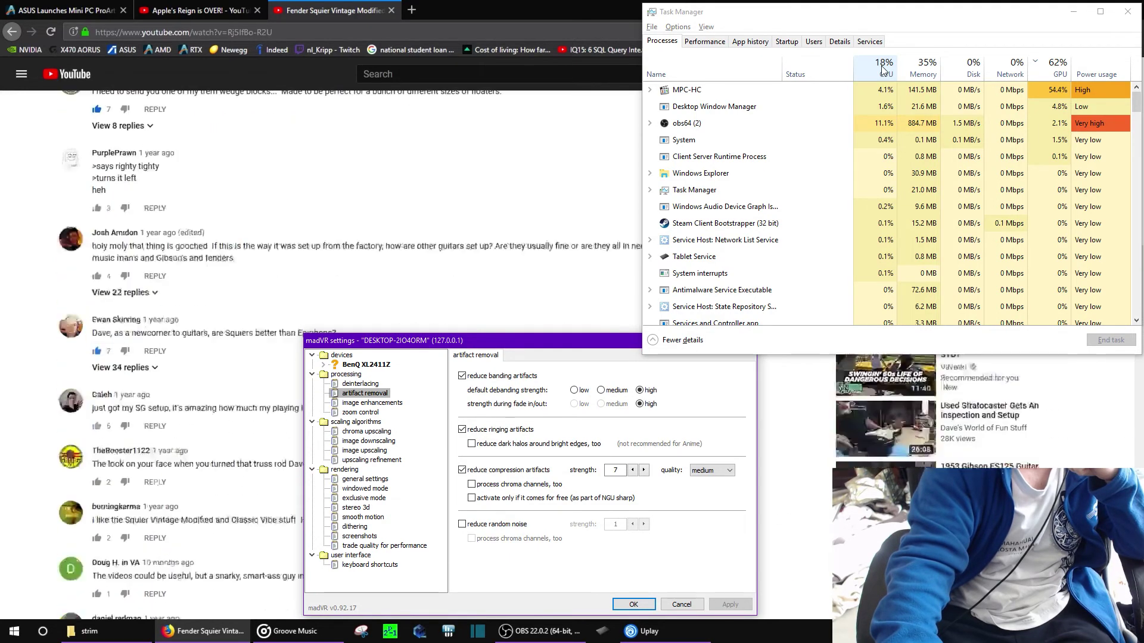
pyautogui.scroll(8, 322, 358)
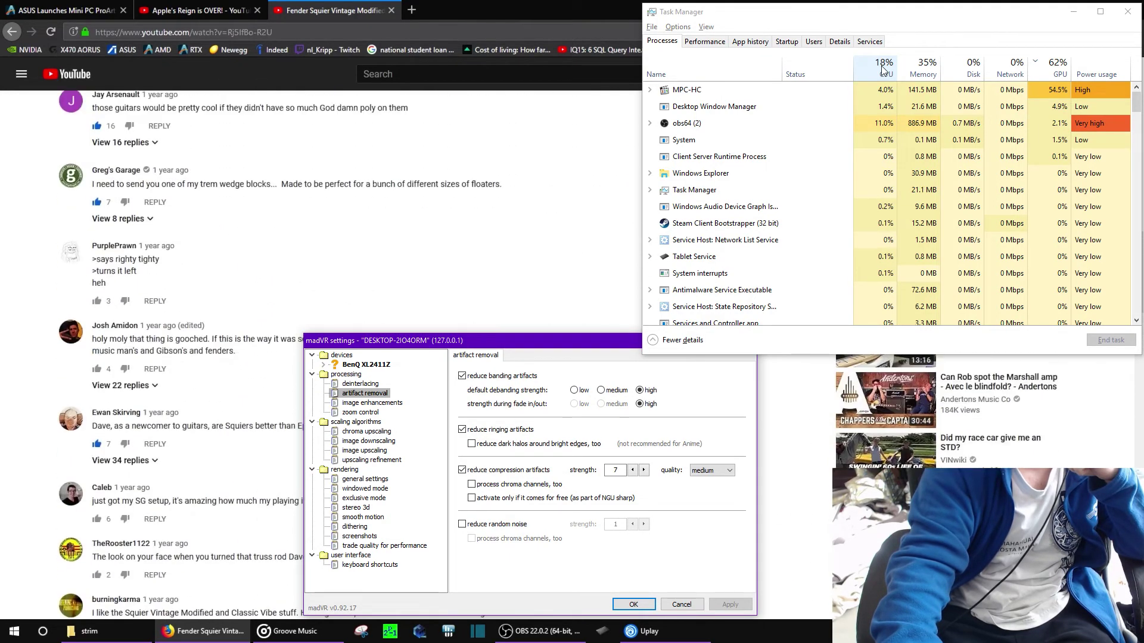
pyautogui.scroll(3, 321, 358)
pyautogui.scroll(-5, 321, 357)
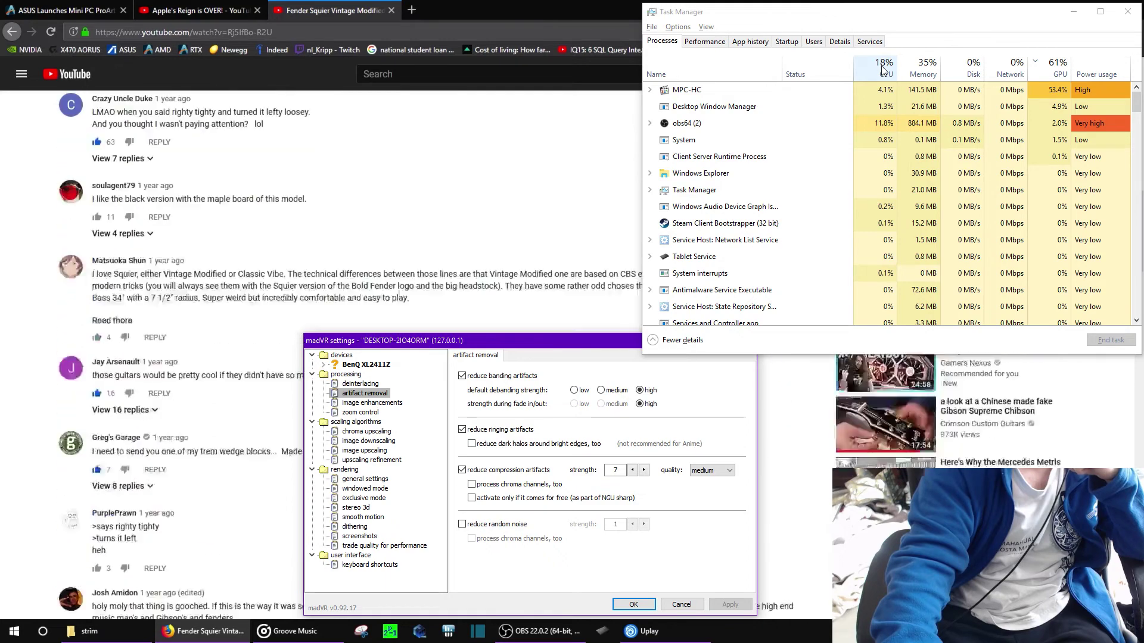
# Pause the video playback, switch to OBS and move its window higher on the desktop
pyautogui.click(595, 459)
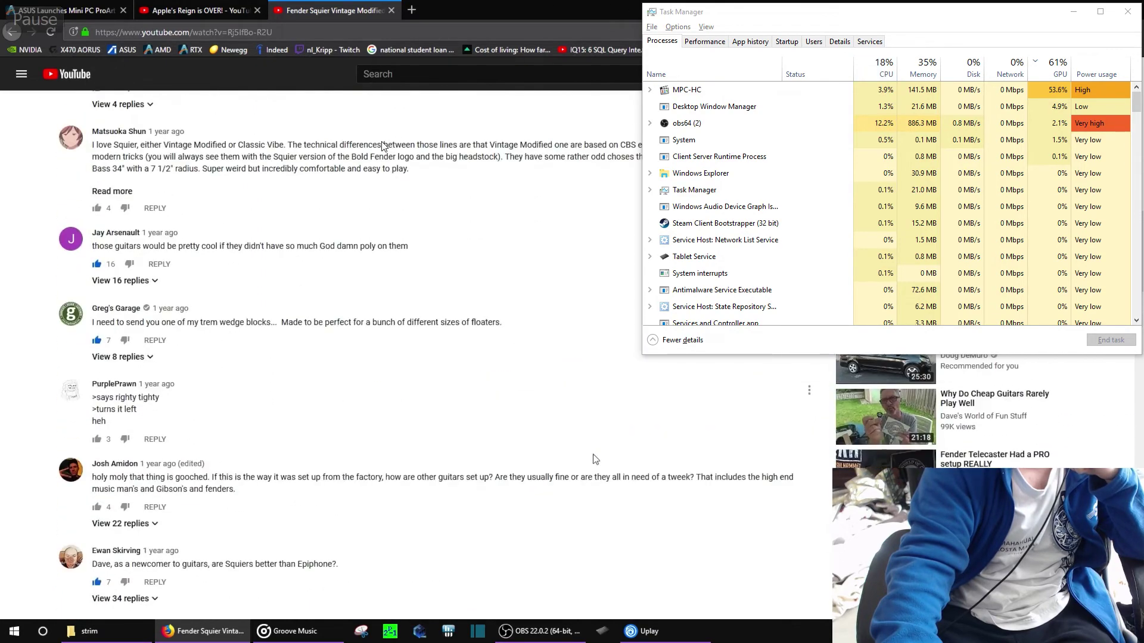
pyautogui.hotkey('alt', 'Tab')
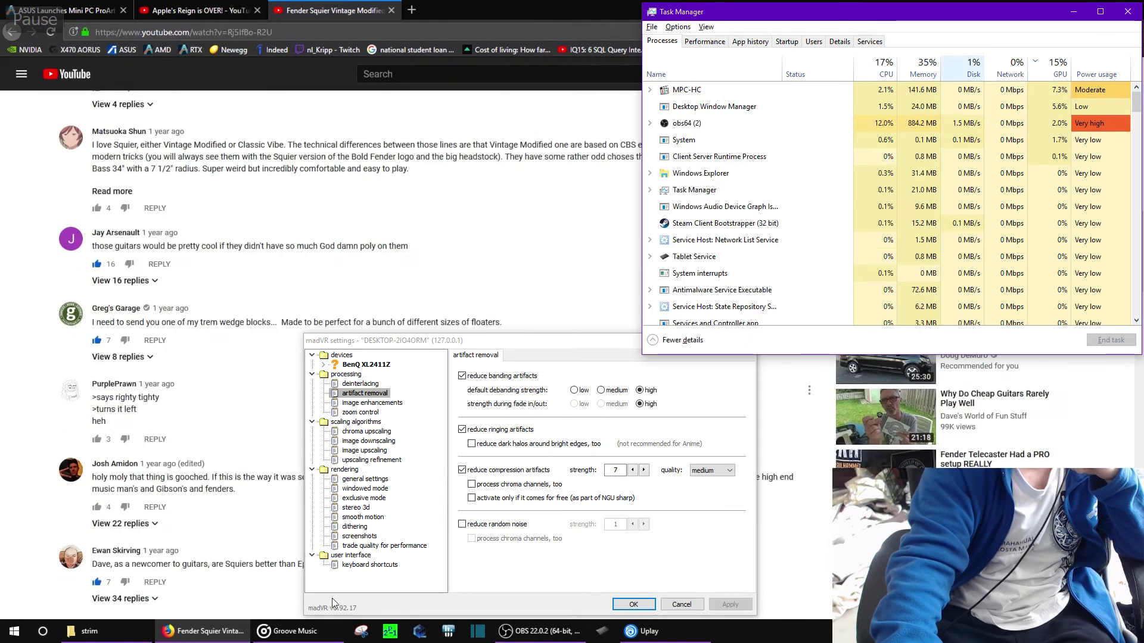
pyautogui.hotkey('alt', 'Tab')
pyautogui.hotkey('alt', 'Tab')
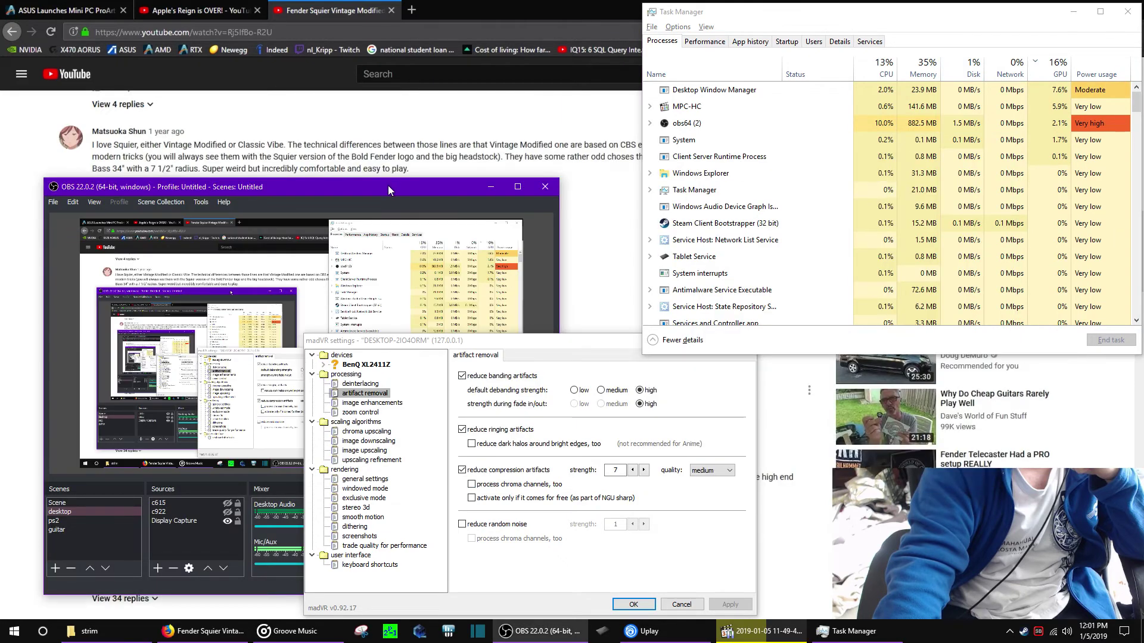
pyautogui.moveTo(388, 185); pyautogui.dragTo(384, 110)
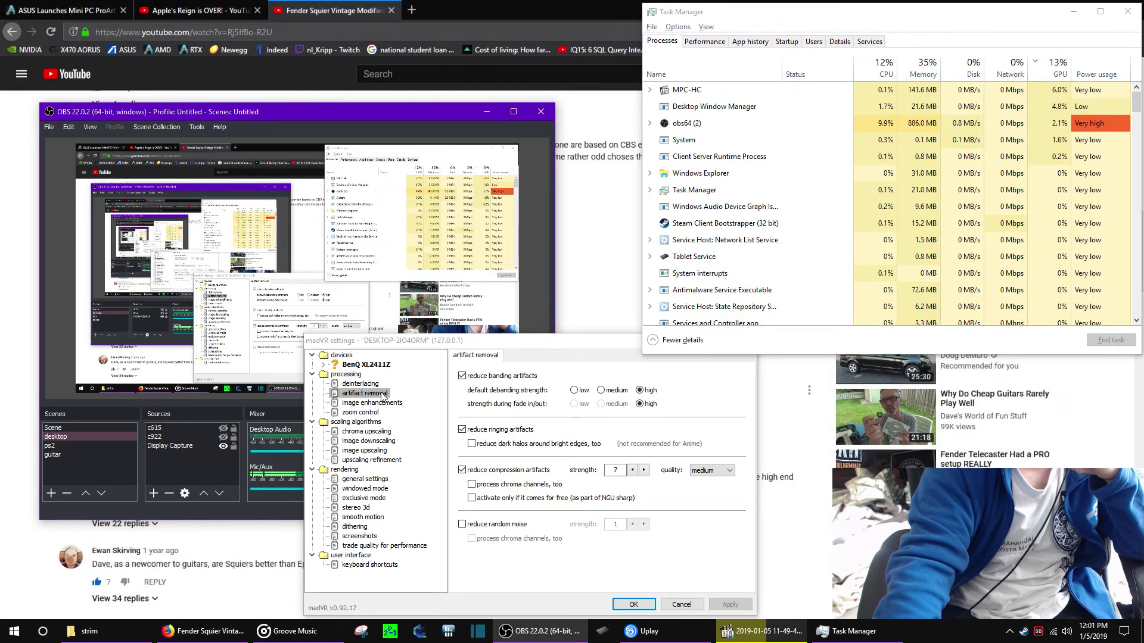
# Move the madVR settings window aside, review the image upscaling settings, and close the dialog with its settings accepted
pyautogui.moveTo(454, 344); pyautogui.dragTo(303, 335)
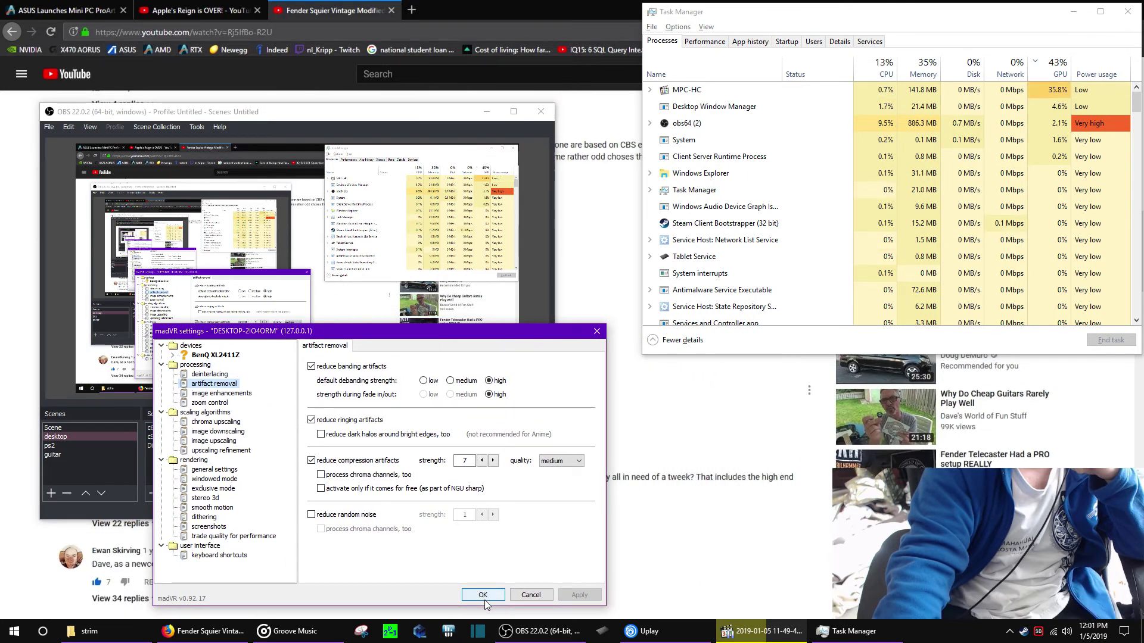
pyautogui.click(220, 450)
pyautogui.click(215, 441)
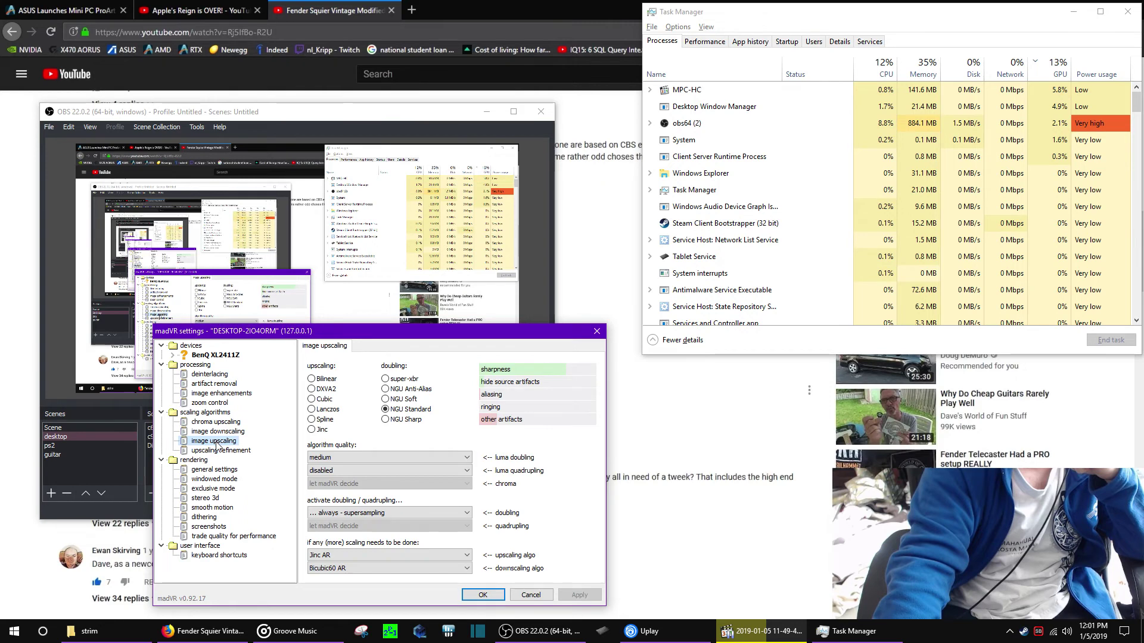
pyautogui.click(482, 596)
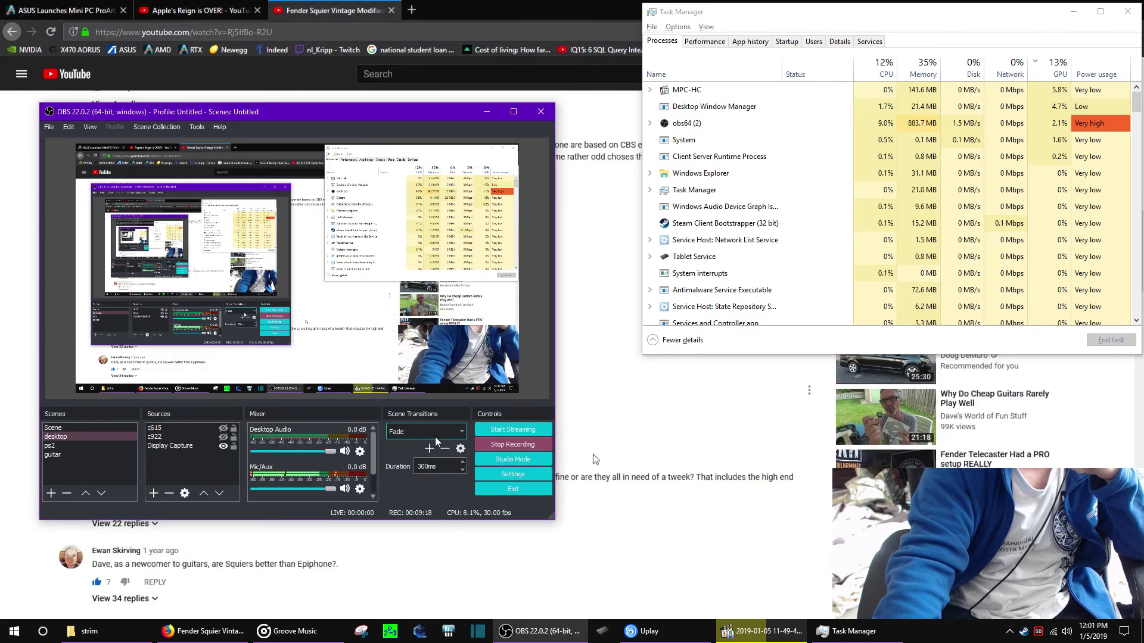